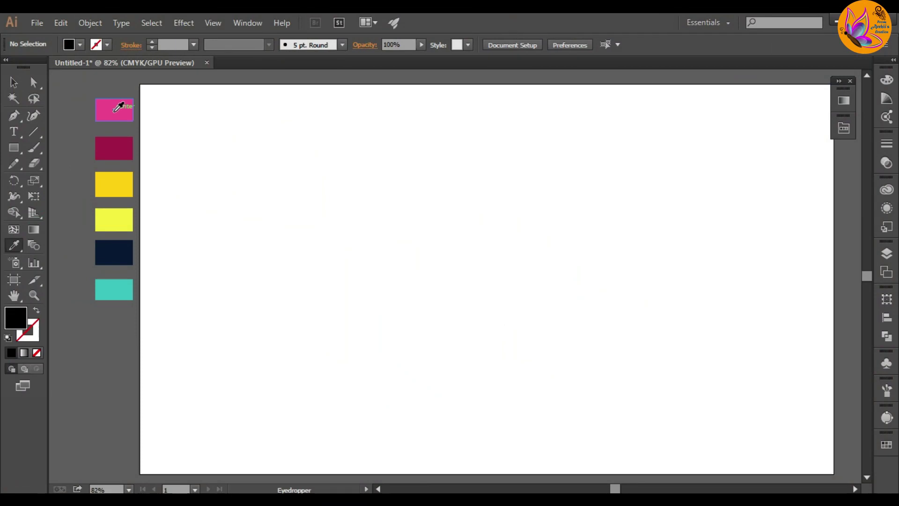
Draw a pink-filled rectangle spanning the whole artboard, corner to corner.
{"action": "left_click", "coordinate": [13, 147]}
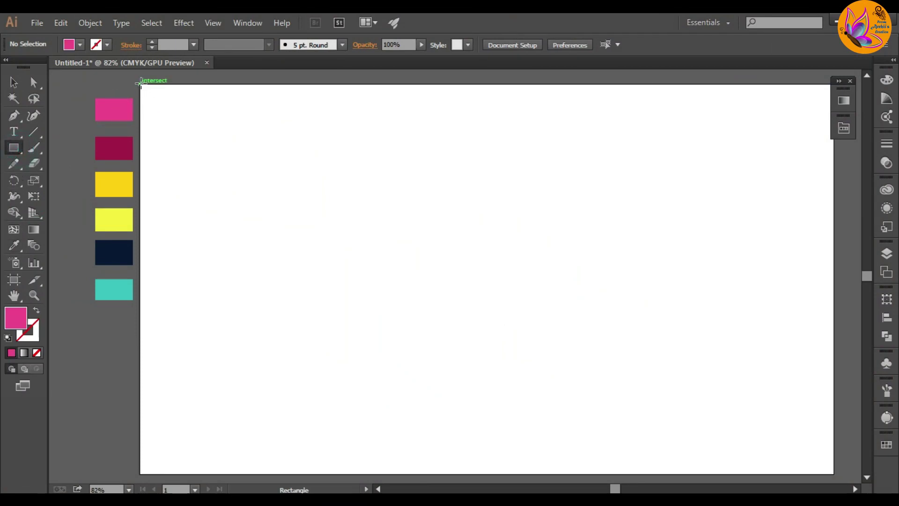
{"action": "left_click_drag", "start_coordinate": [140, 84], "coordinate": [834, 473]}
{"action": "left_click", "coordinate": [15, 231]}
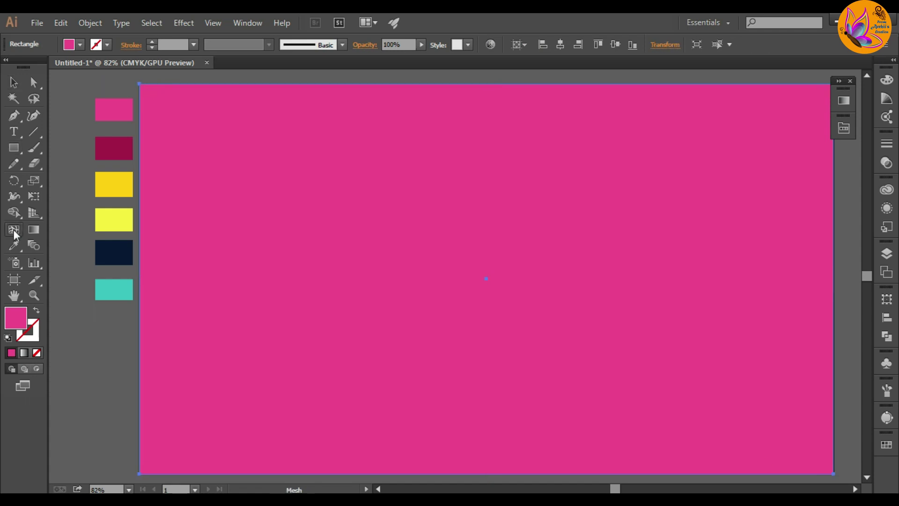
Add five mesh points diagonally from top-left to bottom-right of the rectangle.
{"action": "left_click", "coordinate": [205, 136]}
{"action": "left_click", "coordinate": [374, 218]}
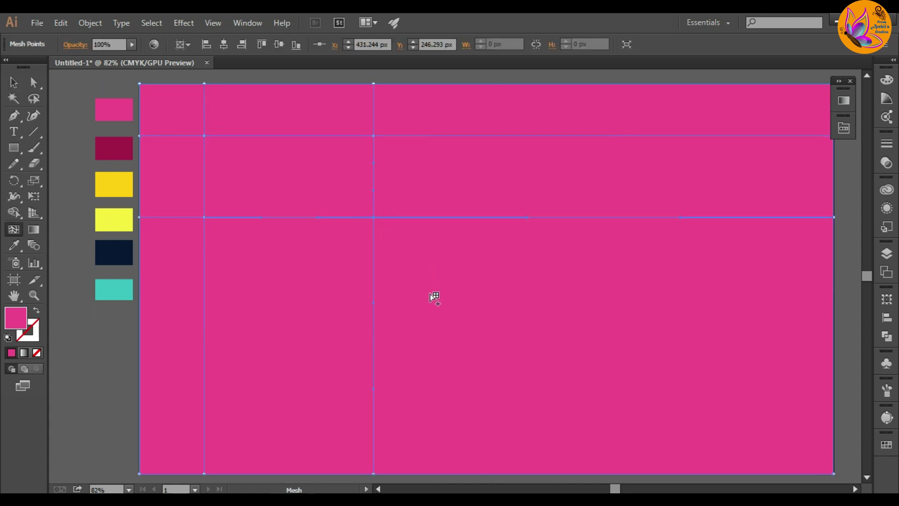
{"action": "left_click", "coordinate": [425, 304]}
{"action": "left_click", "coordinate": [647, 316]}
{"action": "left_click", "coordinate": [740, 403]}
Colour the top-left, left-of-centre and below-centre mesh points in shades of yellow.
{"action": "left_click", "coordinate": [205, 136]}
{"action": "left_click", "coordinate": [117, 185]}
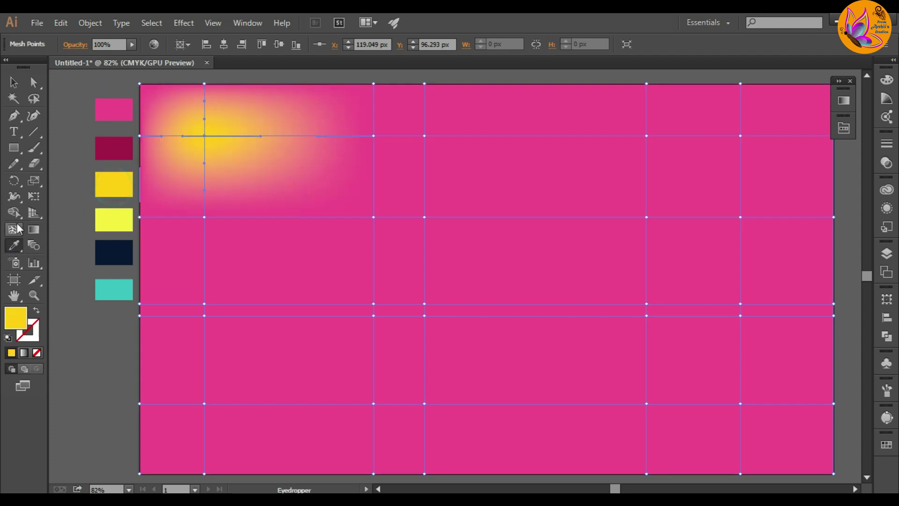
{"action": "left_click", "coordinate": [374, 217]}
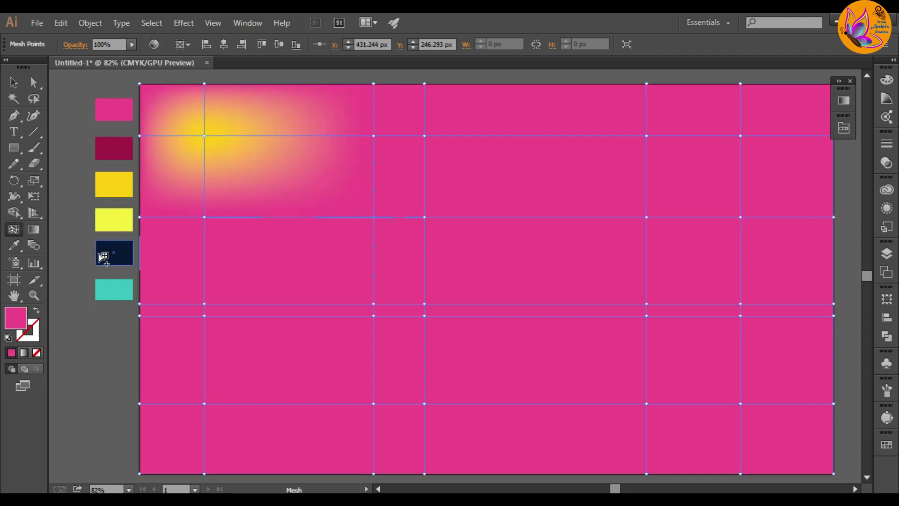
{"action": "left_click", "coordinate": [119, 216]}
{"action": "left_click", "coordinate": [424, 304]}
{"action": "key", "text": "i"}
{"action": "left_click", "coordinate": [117, 182]}
{"action": "key", "text": "u"}
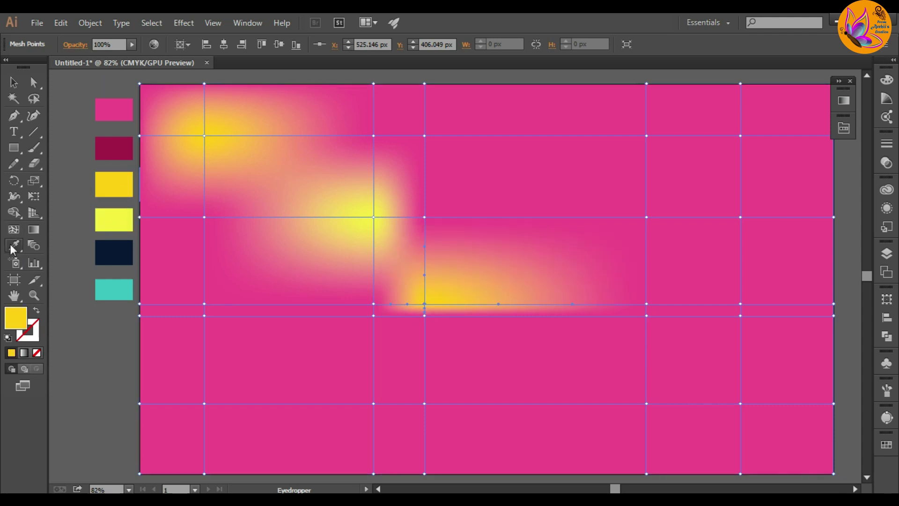
Colour the right-of-centre and bottom-right mesh points golden yellow.
{"action": "left_click", "coordinate": [648, 316]}
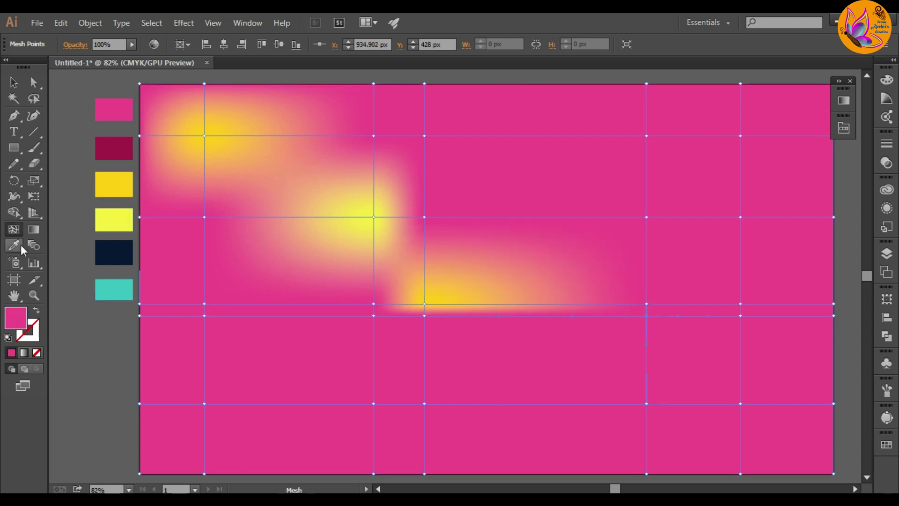
{"action": "key", "text": "i"}
{"action": "left_click", "coordinate": [106, 187]}
{"action": "key", "text": "u"}
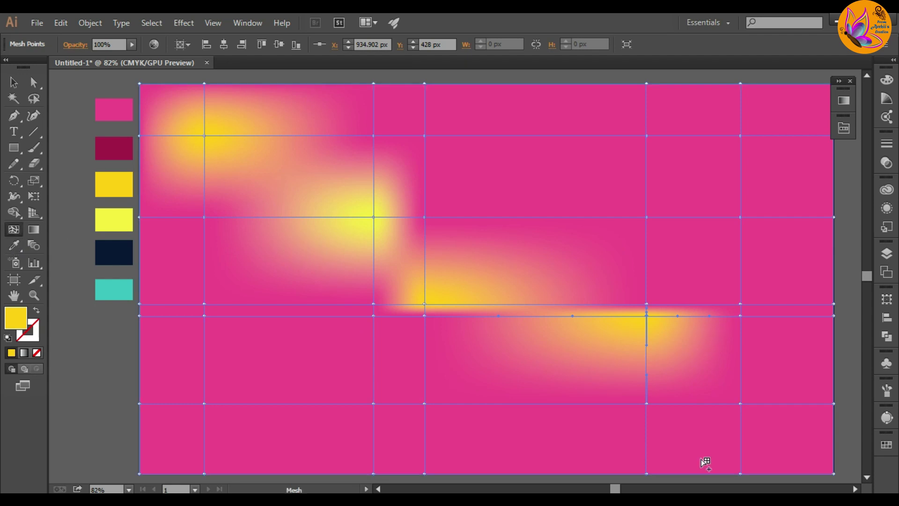
{"action": "left_click", "coordinate": [740, 403]}
{"action": "left_click", "coordinate": [13, 248]}
{"action": "left_click", "coordinate": [111, 187]}
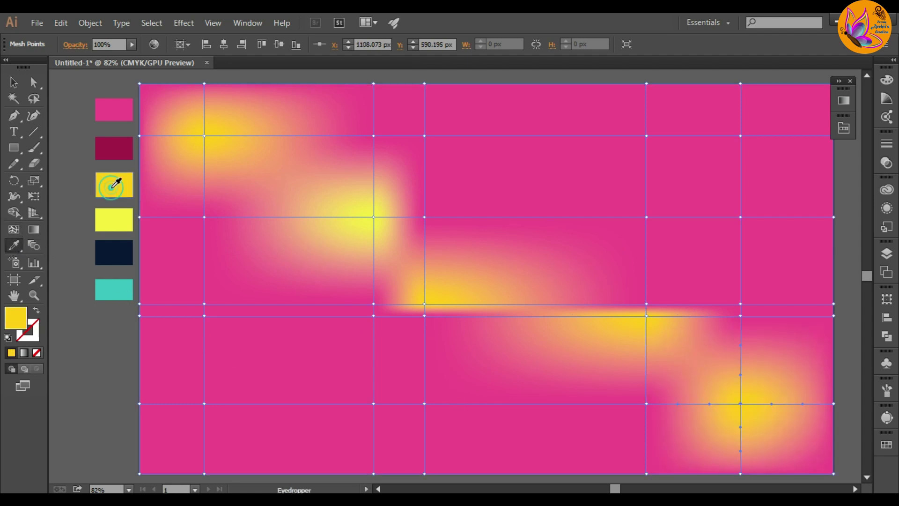
{"action": "key", "text": "u"}
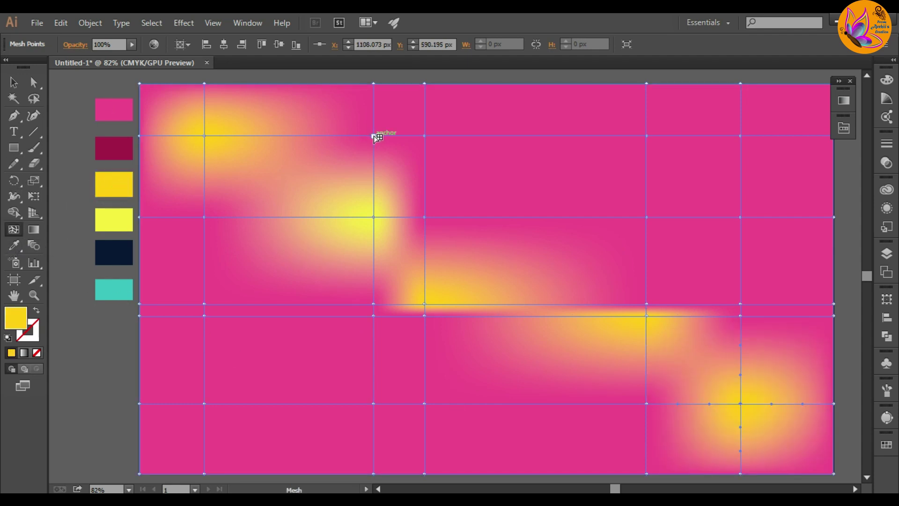
Colour the top-middle mesh point dark navy.
{"action": "left_click", "coordinate": [375, 137]}
{"action": "left_click", "coordinate": [13, 244]}
{"action": "left_click", "coordinate": [117, 253]}
Colour the bottom-left and upper-right mesh points dark navy.
{"action": "key", "text": "u"}
{"action": "left_click", "coordinate": [204, 403]}
{"action": "left_click", "coordinate": [13, 244]}
{"action": "left_click", "coordinate": [117, 253]}
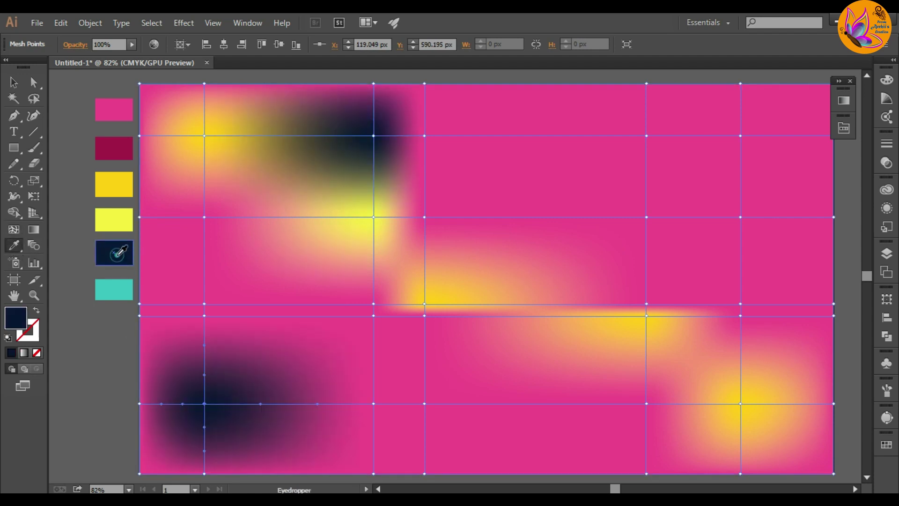
{"action": "left_click", "coordinate": [14, 231]}
{"action": "left_click", "coordinate": [647, 217]}
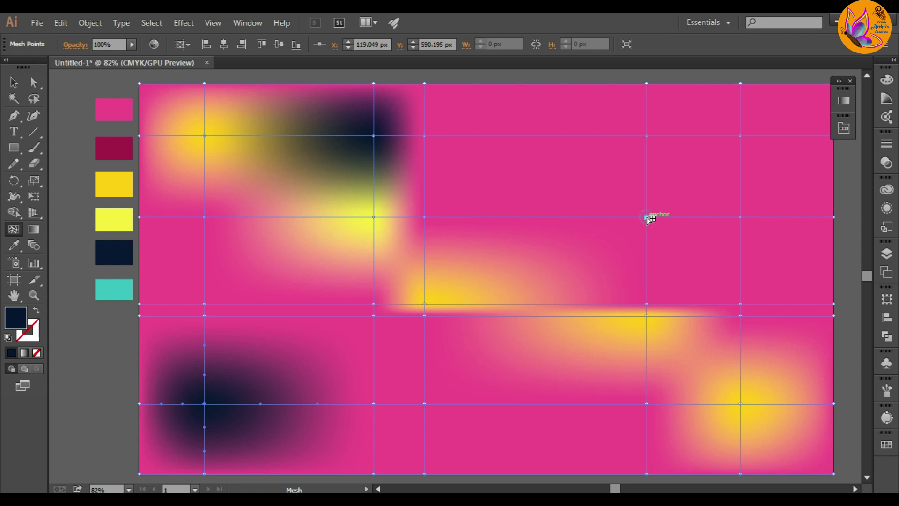
{"action": "left_click", "coordinate": [646, 218]}
{"action": "left_click", "coordinate": [13, 246]}
{"action": "left_click", "coordinate": [111, 251]}
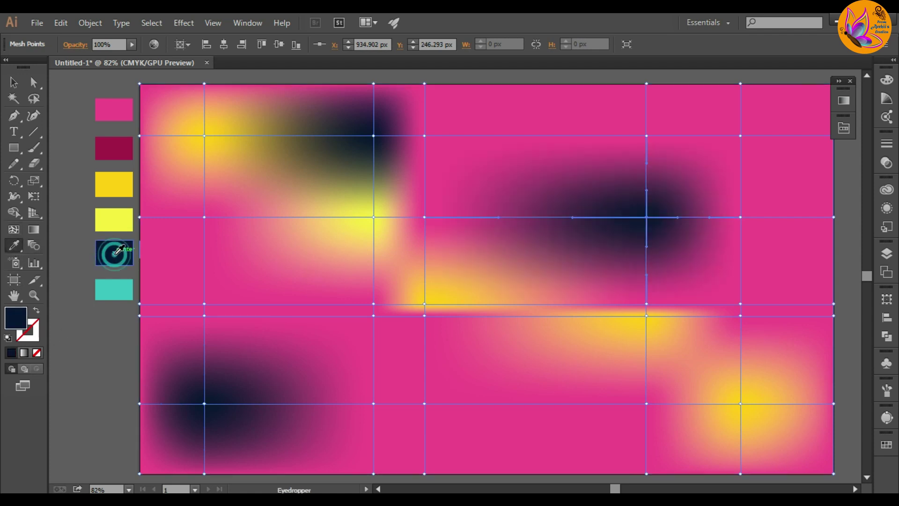
{"action": "key", "text": "u"}
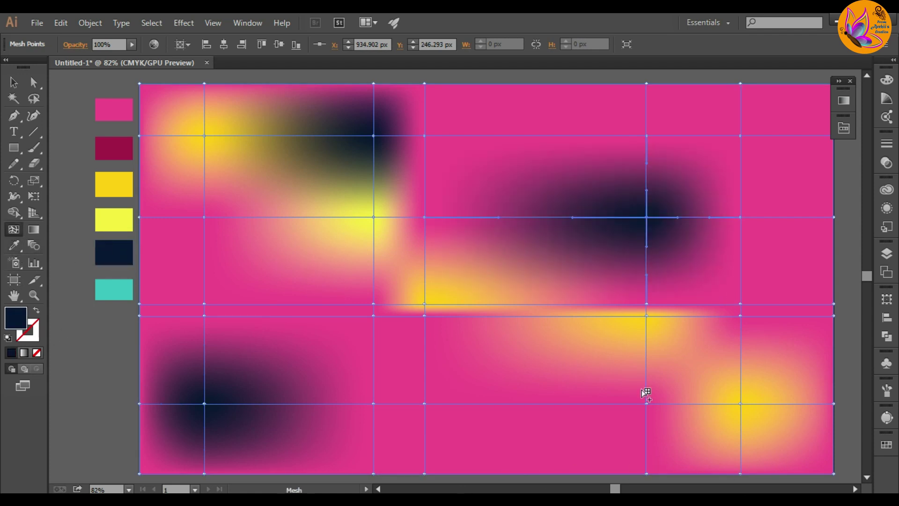
Colour the bottom-centre, top-right and left-middle mesh points teal.
{"action": "left_click", "coordinate": [425, 404]}
{"action": "left_click", "coordinate": [14, 245]}
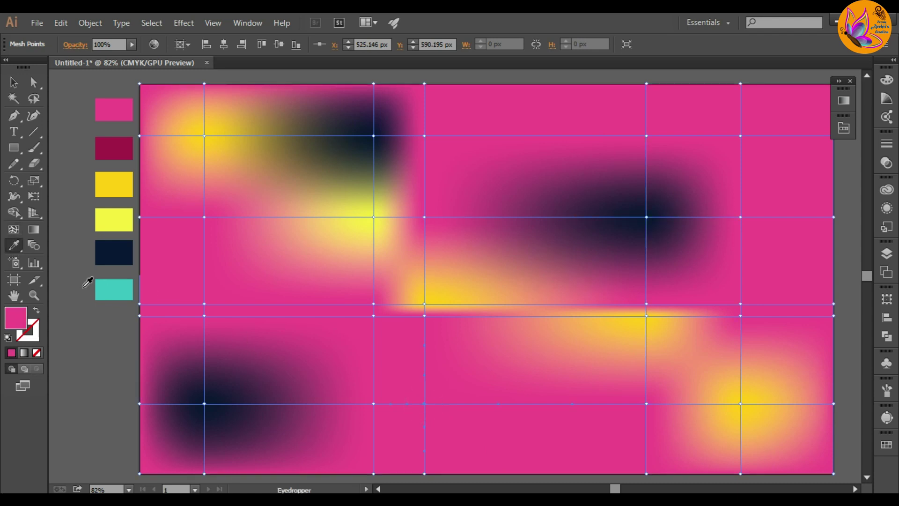
{"action": "left_click", "coordinate": [112, 291]}
{"action": "key", "text": "u"}
{"action": "left_click", "coordinate": [740, 136]}
{"action": "left_click", "coordinate": [13, 245]}
{"action": "left_click", "coordinate": [113, 290]}
{"action": "left_click", "coordinate": [17, 228]}
{"action": "left_click", "coordinate": [204, 304]}
{"action": "key", "text": "i"}
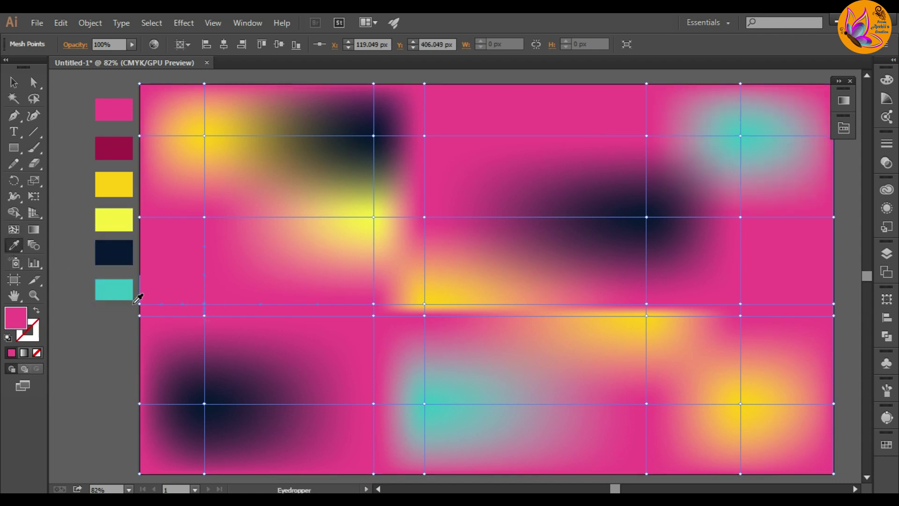
{"action": "left_click", "coordinate": [114, 289]}
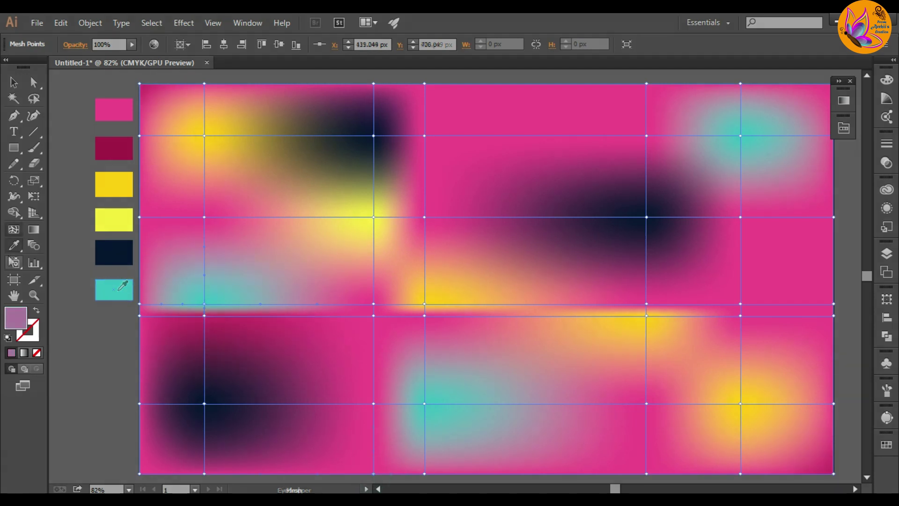
Tint the lower-left area and two right-edge mesh points dark magenta.
{"action": "left_click", "coordinate": [100, 143]}
{"action": "left_click", "coordinate": [14, 229]}
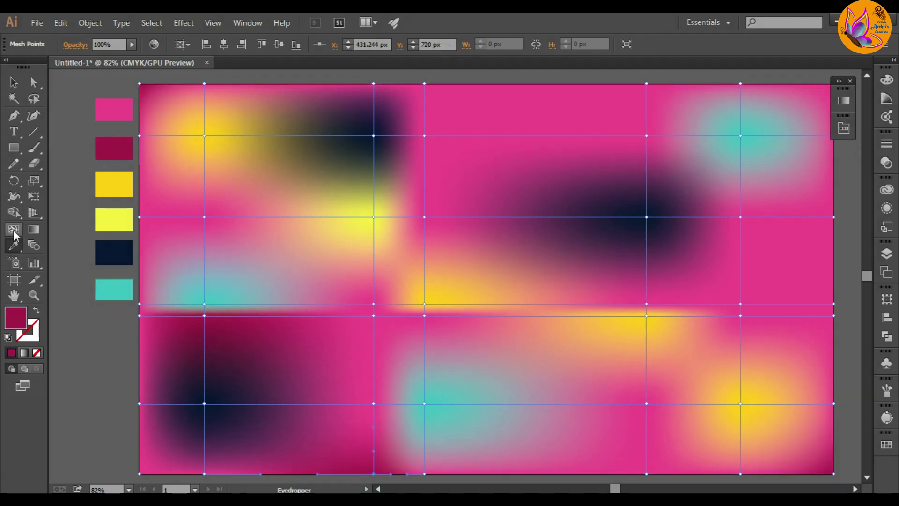
{"action": "left_click", "coordinate": [836, 218]}
{"action": "key", "text": "i"}
{"action": "left_click", "coordinate": [112, 148]}
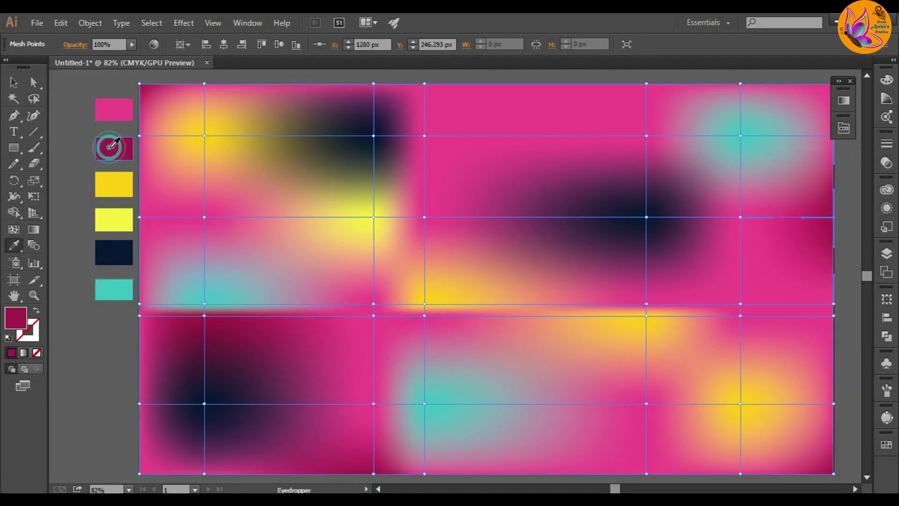
{"action": "left_click", "coordinate": [13, 230]}
{"action": "left_click", "coordinate": [834, 404]}
{"action": "key", "text": "i"}
{"action": "left_click", "coordinate": [109, 150]}
Colour the upper-middle mesh point dark magenta and the top-edge point yellow.
{"action": "left_click", "coordinate": [14, 230]}
{"action": "left_click", "coordinate": [426, 218]}
{"action": "left_click", "coordinate": [14, 245]}
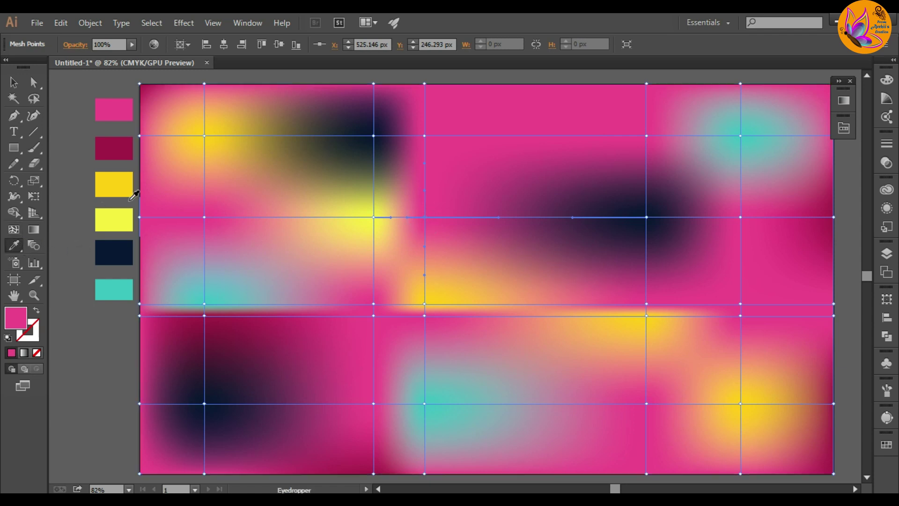
{"action": "left_click", "coordinate": [114, 149]}
{"action": "left_click", "coordinate": [13, 229]}
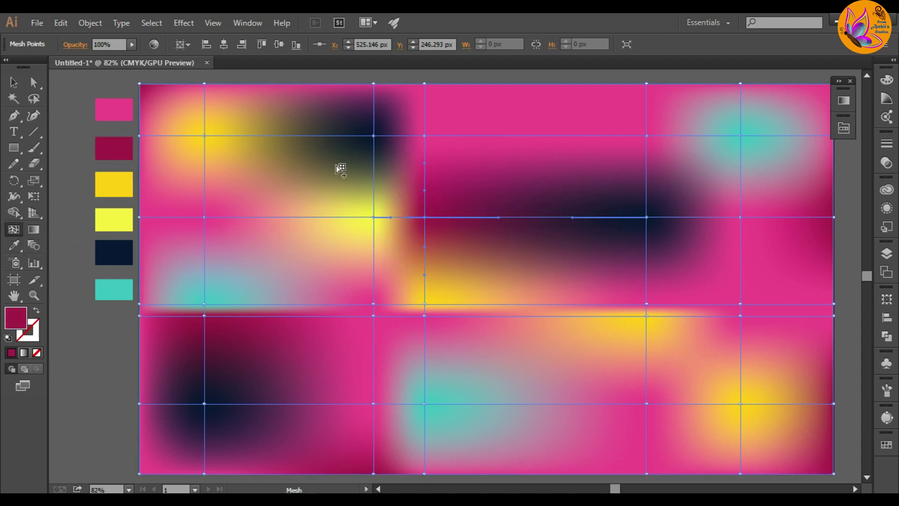
{"action": "left_click", "coordinate": [647, 84]}
{"action": "left_click", "coordinate": [14, 245]}
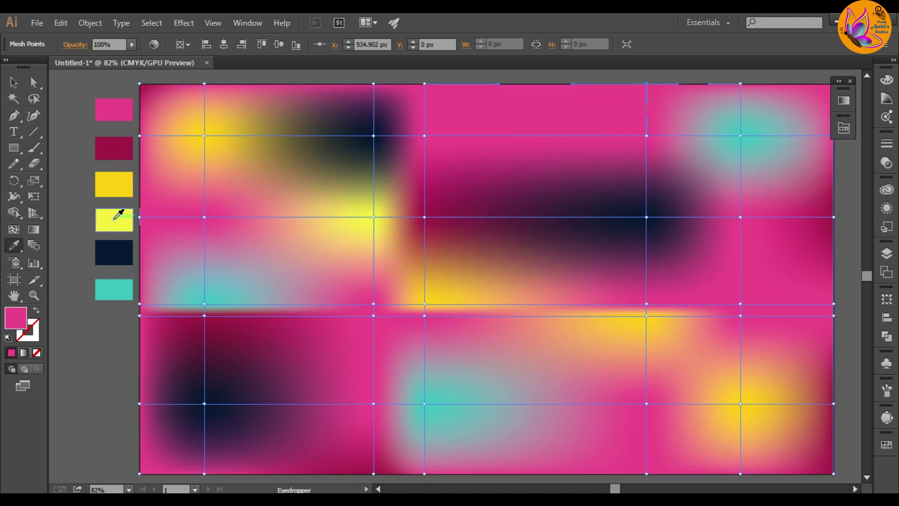
{"action": "left_click", "coordinate": [118, 215]}
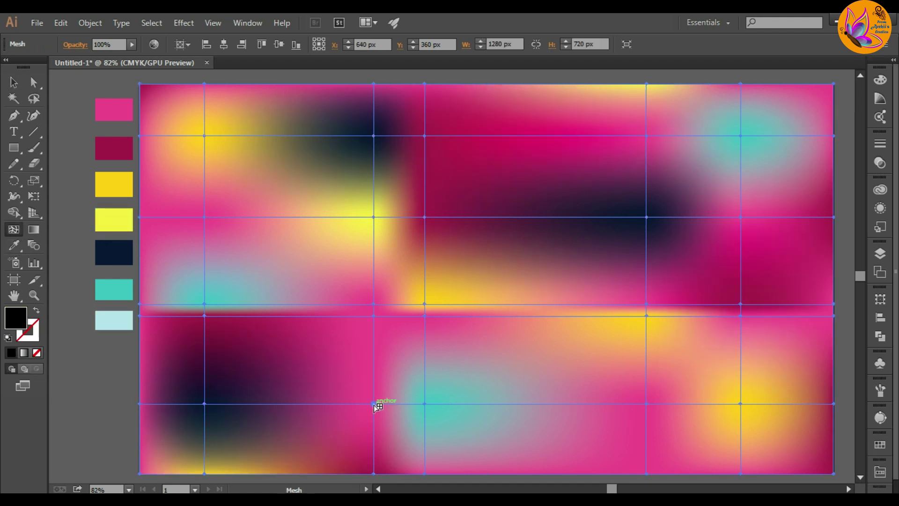
Colour the lower-middle mesh point pale cyan.
{"action": "left_click", "coordinate": [374, 404]}
{"action": "left_click", "coordinate": [14, 245]}
{"action": "left_click", "coordinate": [116, 317]}
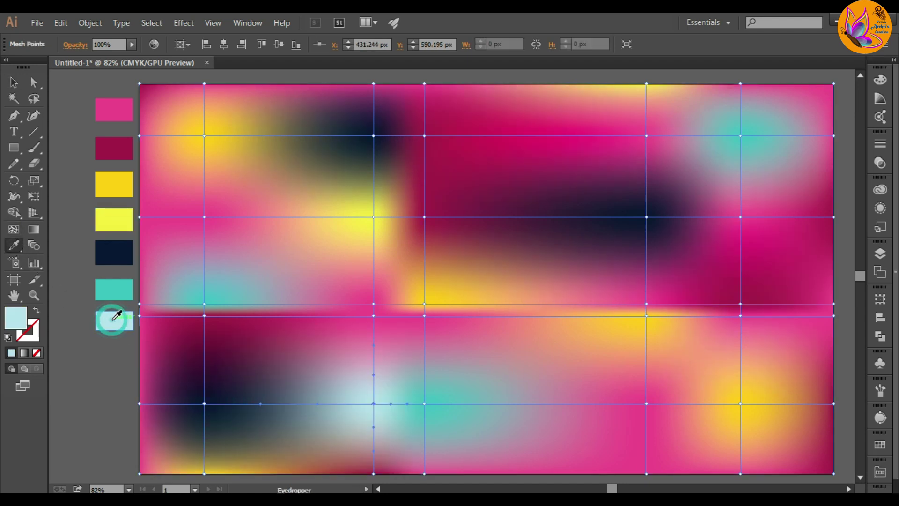
{"action": "left_click", "coordinate": [14, 229]}
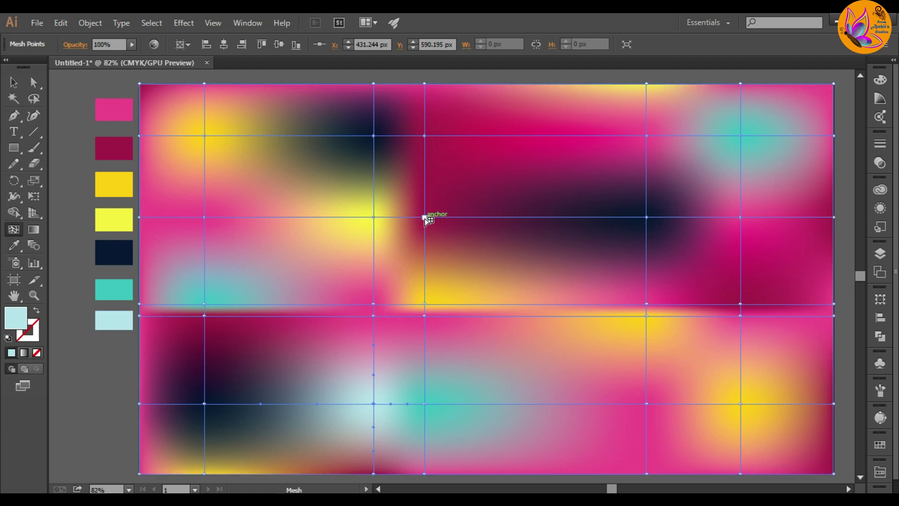
Colour the centre mesh point pale cyan and add a new mesh row and column upper-middle.
{"action": "left_click", "coordinate": [424, 217]}
{"action": "left_click", "coordinate": [15, 245]}
{"action": "left_click", "coordinate": [113, 320]}
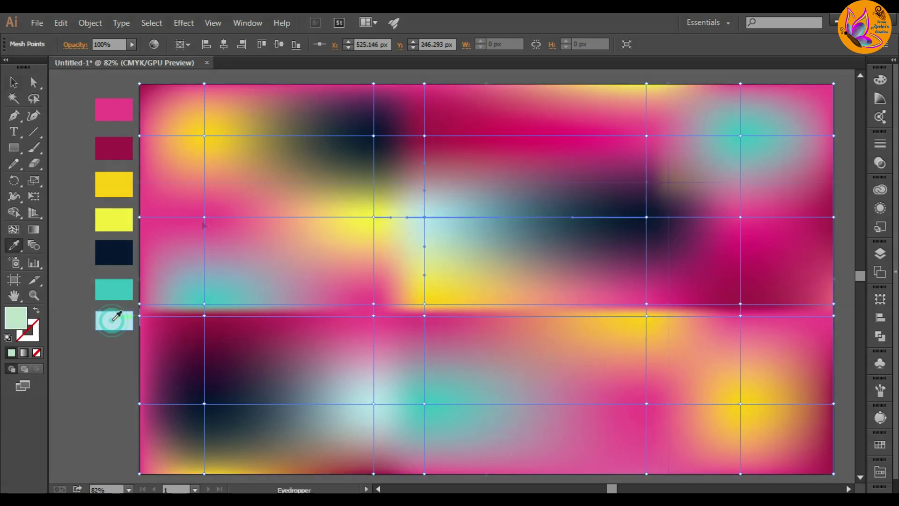
{"action": "left_click", "coordinate": [374, 183]}
{"action": "key", "text": "u"}
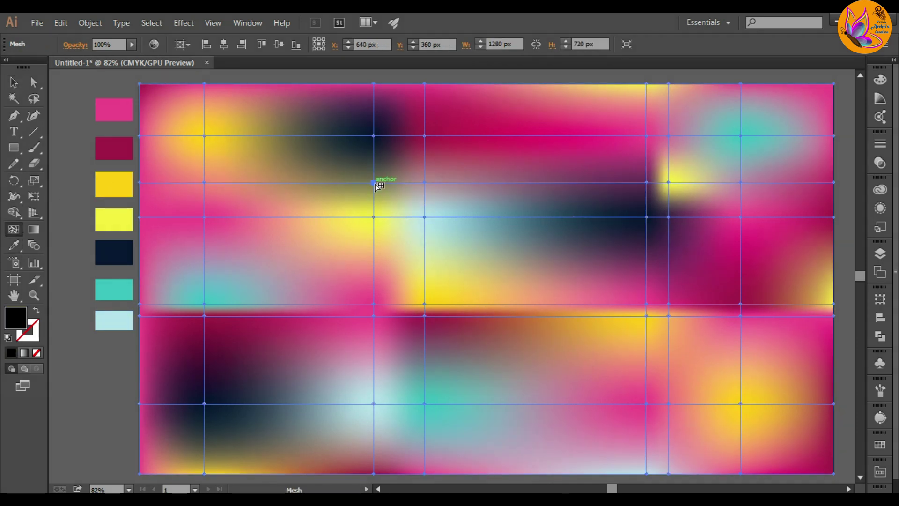
Drag two mesh points to reshape the colours and turn a top point dark magenta.
{"action": "key", "text": "alt+space"}
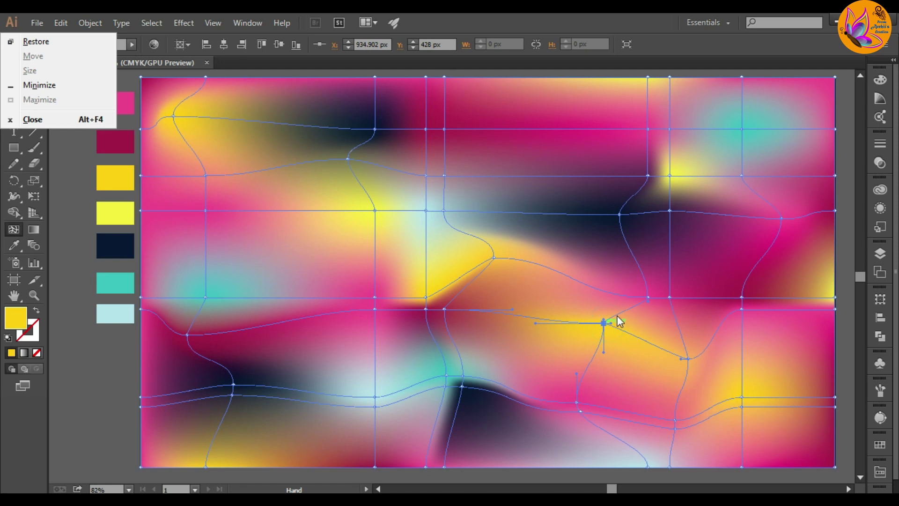
{"action": "left_click", "coordinate": [619, 322]}
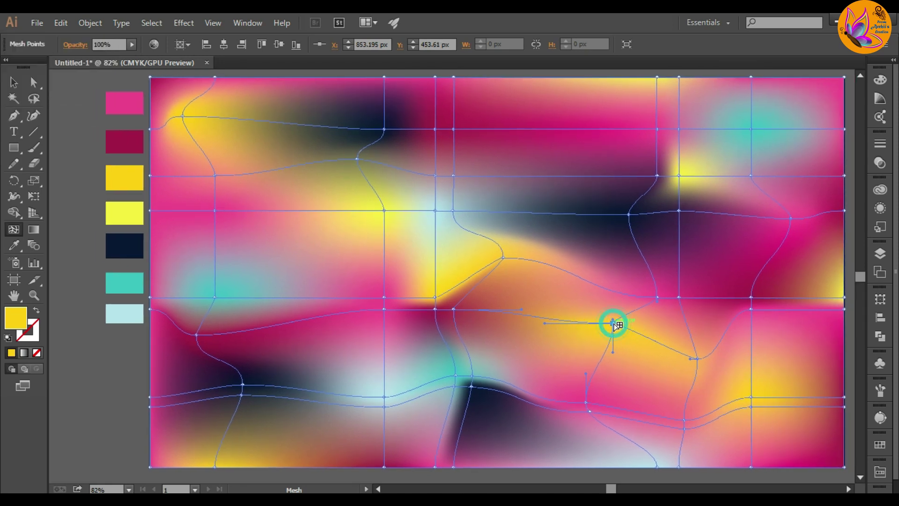
{"action": "left_click_drag", "start_coordinate": [616, 323], "coordinate": [664, 314]}
{"action": "key", "text": "alt+space"}
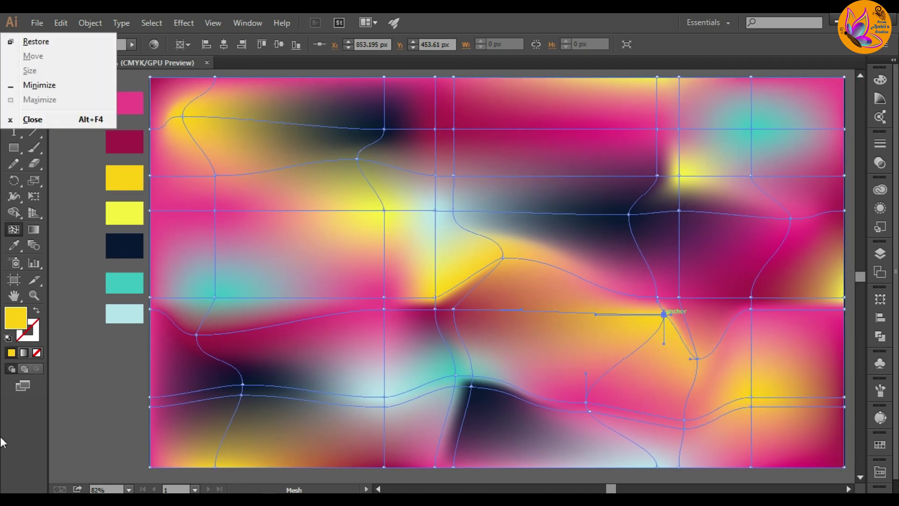
{"action": "left_click", "coordinate": [751, 128]}
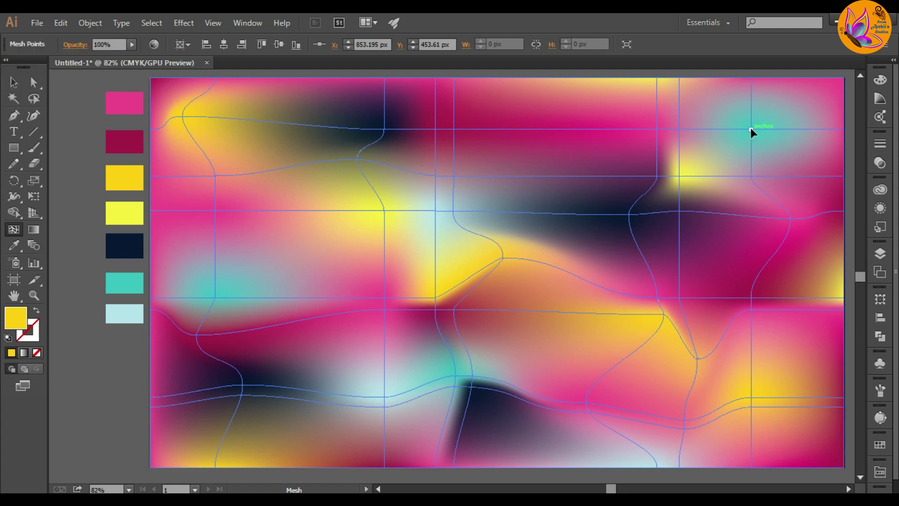
{"action": "left_click_drag", "start_coordinate": [751, 128], "coordinate": [788, 117]}
{"action": "key", "text": "alt+space"}
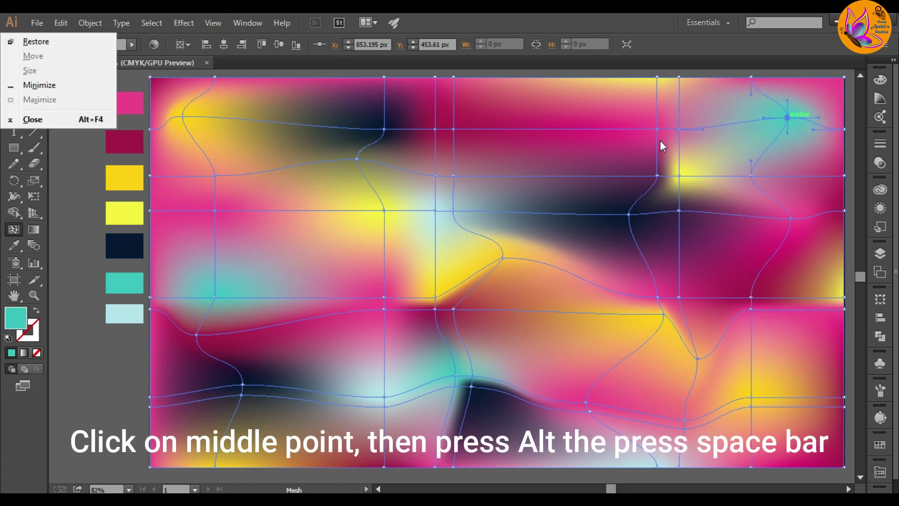
{"action": "left_click", "coordinate": [452, 128]}
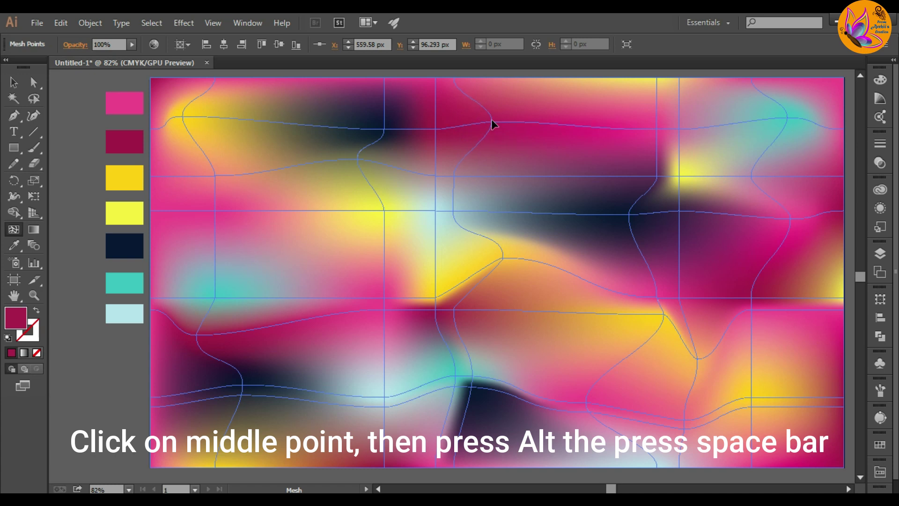
Reapply the Gaussian Blur to the entire mesh background.
{"action": "key", "text": "alt+space"}
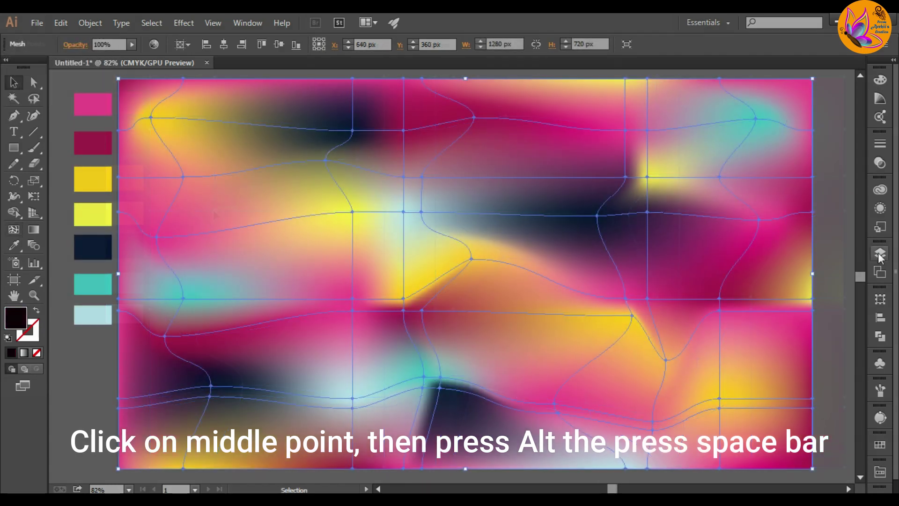
{"action": "left_click", "coordinate": [880, 255]}
{"action": "left_click", "coordinate": [620, 188]}
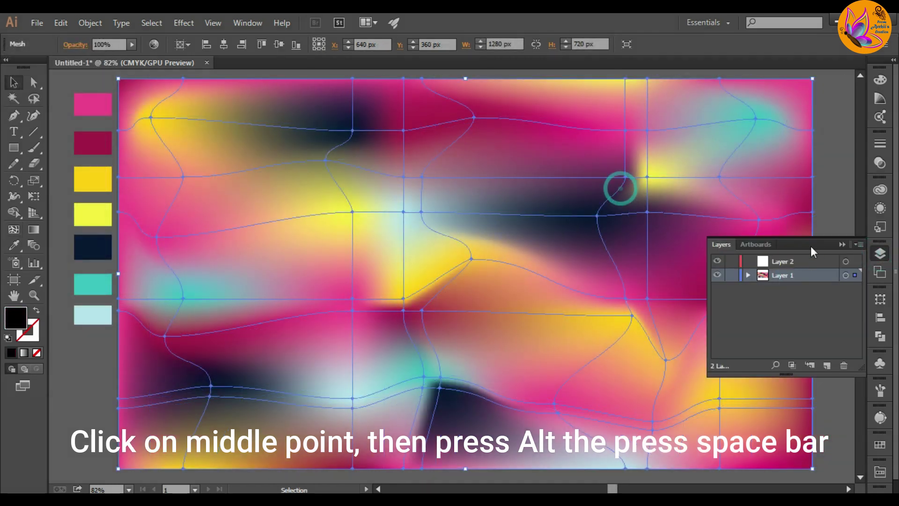
{"action": "left_click", "coordinate": [842, 245]}
{"action": "key", "text": "ctrl+shift+e"}
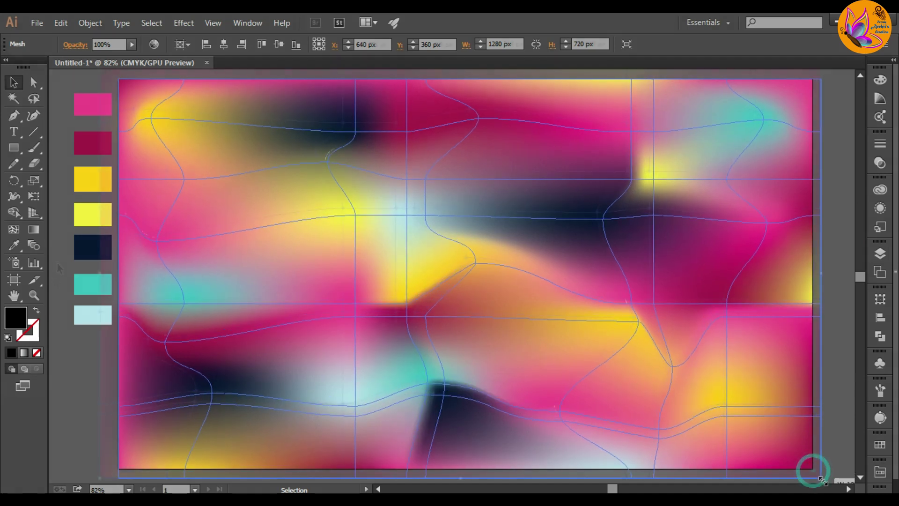
{"action": "left_click", "coordinate": [92, 214]}
Clip the blurred mesh to an artboard-sized rectangle with Make Clipping Mask.
{"action": "left_click", "coordinate": [18, 148]}
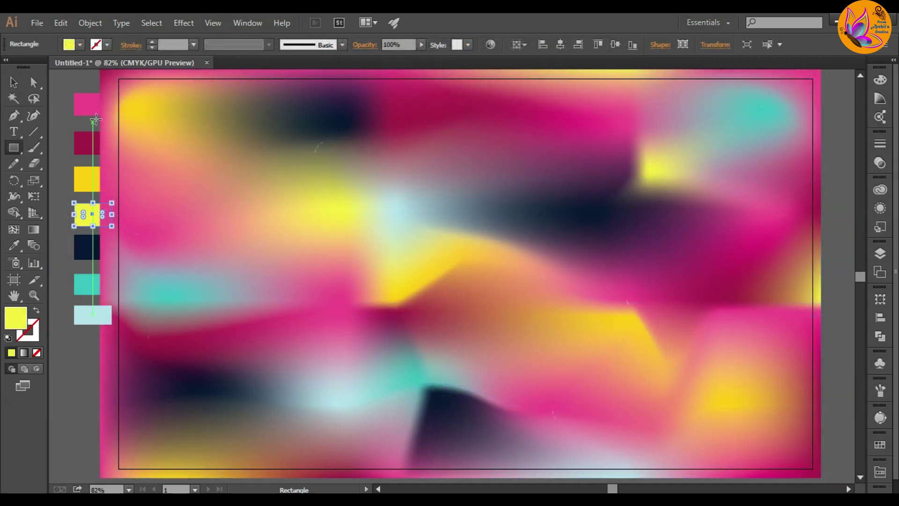
{"action": "left_click_drag", "start_coordinate": [118, 79], "coordinate": [813, 422]}
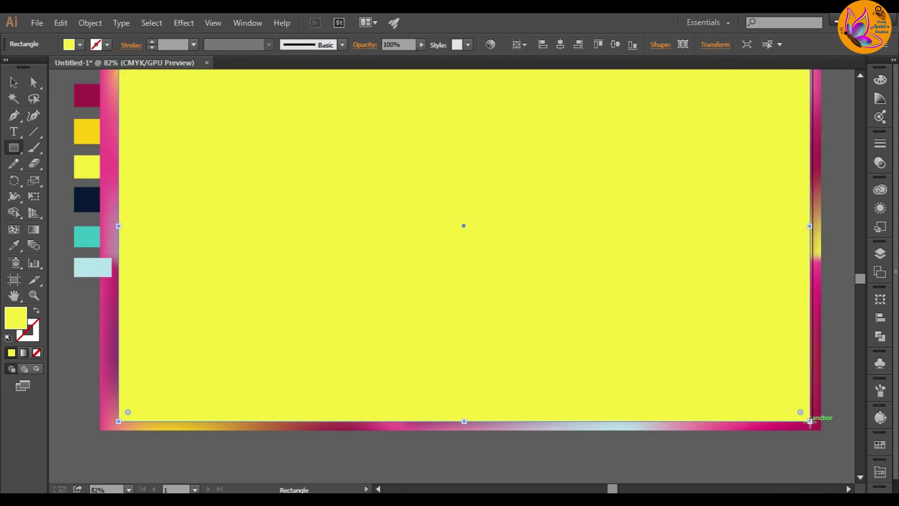
{"action": "scroll", "coordinate": [253, 301], "scroll_direction": "up", "scroll_amount": 3}
{"action": "key", "text": "v"}
{"action": "left_click", "coordinate": [82, 84]}
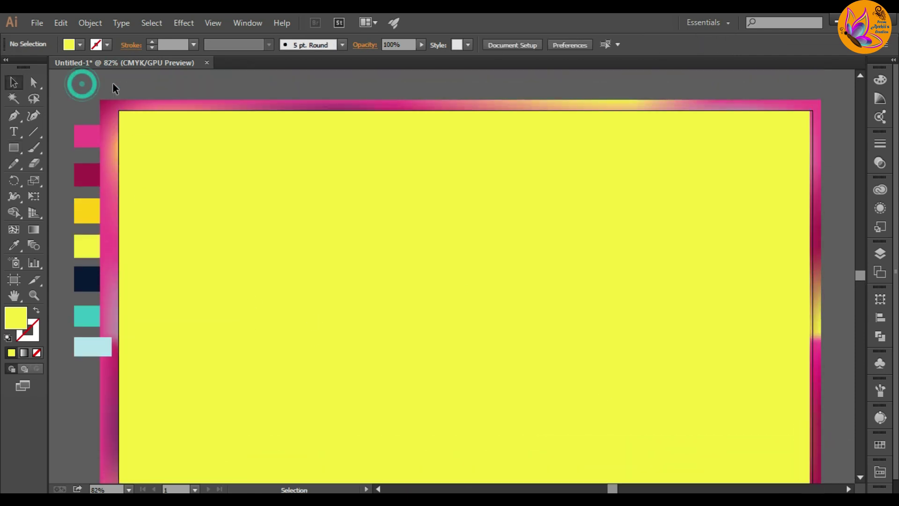
{"action": "key", "text": "ctrl+a"}
{"action": "right_click", "coordinate": [351, 330]}
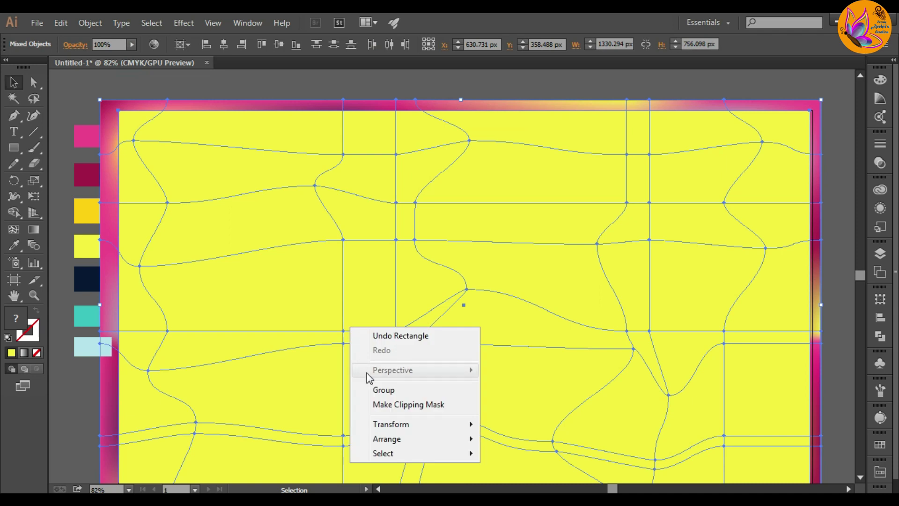
{"action": "left_click", "coordinate": [387, 404]}
{"action": "scroll", "coordinate": [386, 405], "scroll_direction": "down", "scroll_amount": 3}
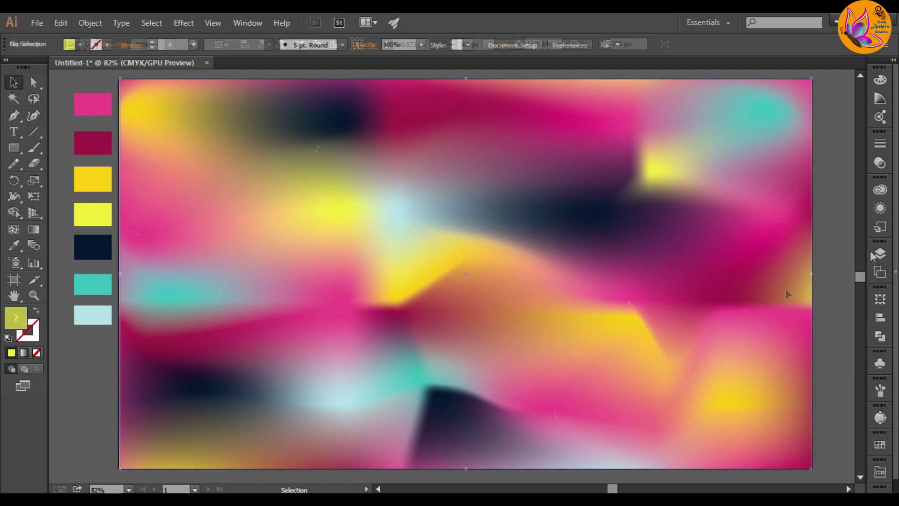
Lock Layer 1 and make Layer 2 the active layer.
{"action": "left_click", "coordinate": [879, 254]}
{"action": "left_click", "coordinate": [845, 275]}
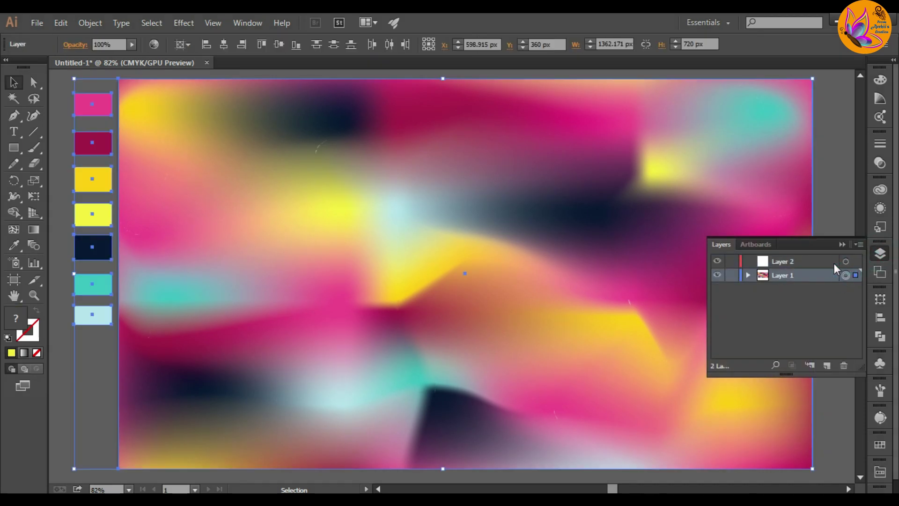
{"action": "left_click", "coordinate": [735, 275]}
{"action": "left_click", "coordinate": [801, 258]}
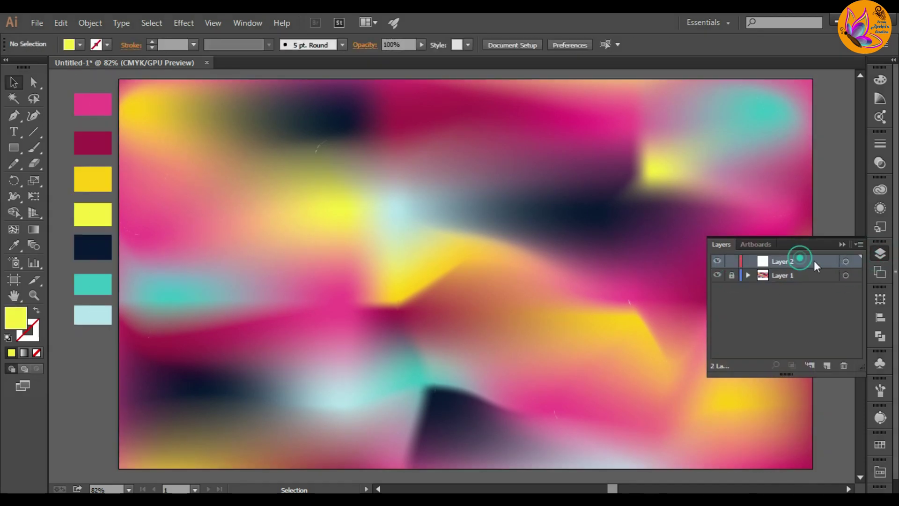
{"action": "left_click", "coordinate": [842, 244]}
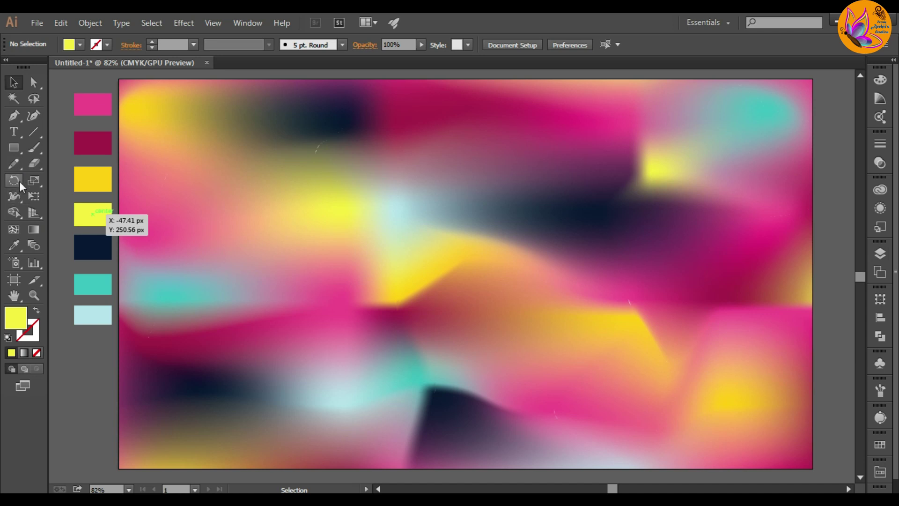
Type the words 'Happy' and 'Holi' at 36 pt on the background.
{"action": "left_click", "coordinate": [13, 134]}
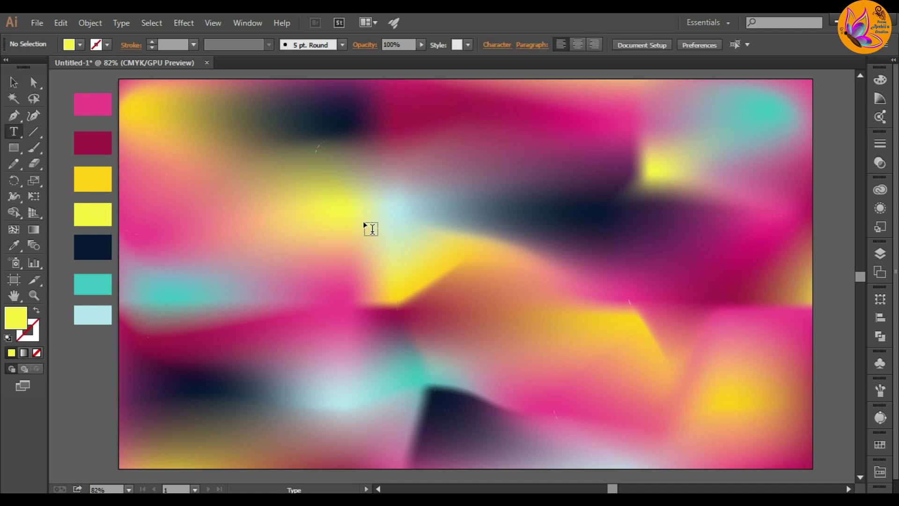
{"action": "left_click", "coordinate": [371, 229]}
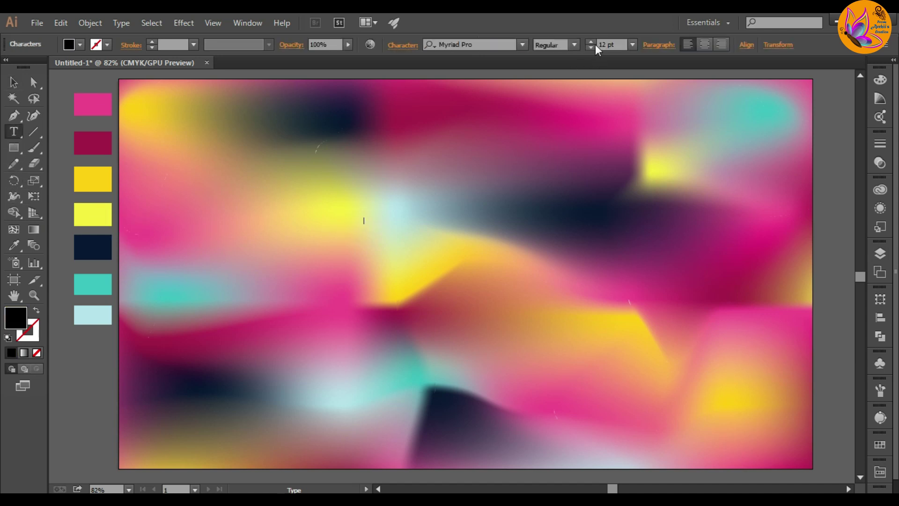
{"action": "left_click", "coordinate": [632, 45]}
{"action": "left_click", "coordinate": [654, 238]}
{"action": "left_click", "coordinate": [14, 82]}
{"action": "left_click", "coordinate": [182, 220]}
{"action": "left_click", "coordinate": [14, 132]}
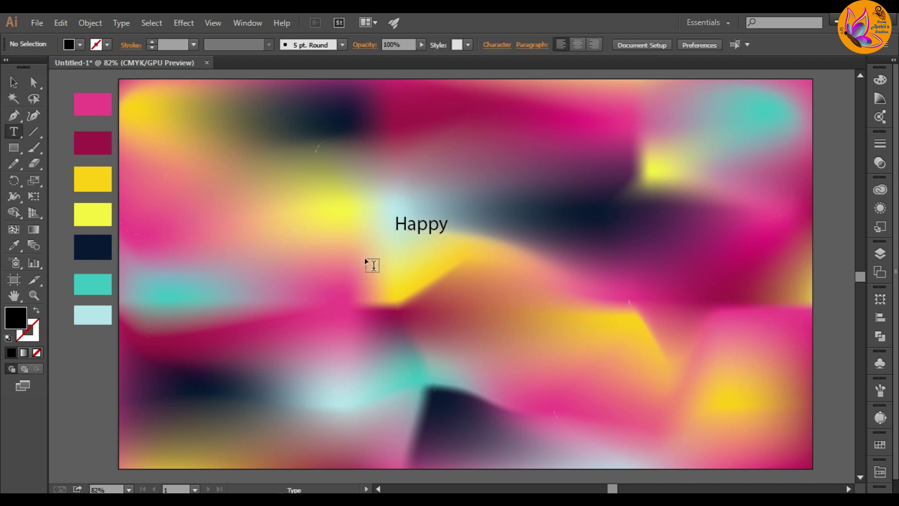
{"action": "left_click", "coordinate": [366, 255]}
Enlarge 'Happy' to about 74.14 pt and position it above 'Holi'.
{"action": "left_click", "coordinate": [13, 82]}
{"action": "left_click", "coordinate": [428, 335]}
{"action": "left_click", "coordinate": [447, 230]}
{"action": "left_click_drag", "start_coordinate": [451, 233], "coordinate": [508, 255]}
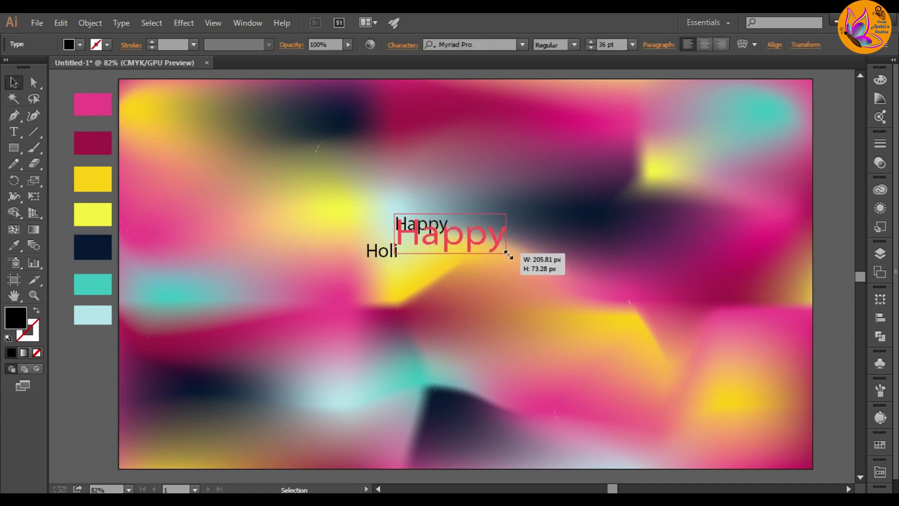
{"action": "left_click_drag", "start_coordinate": [508, 256], "coordinate": [495, 237]}
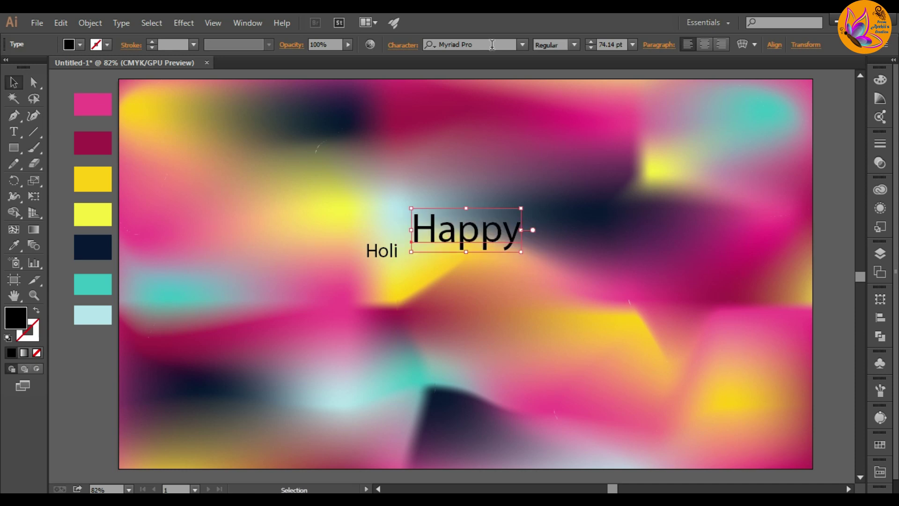
{"action": "left_click_drag", "start_coordinate": [385, 251], "coordinate": [395, 279]}
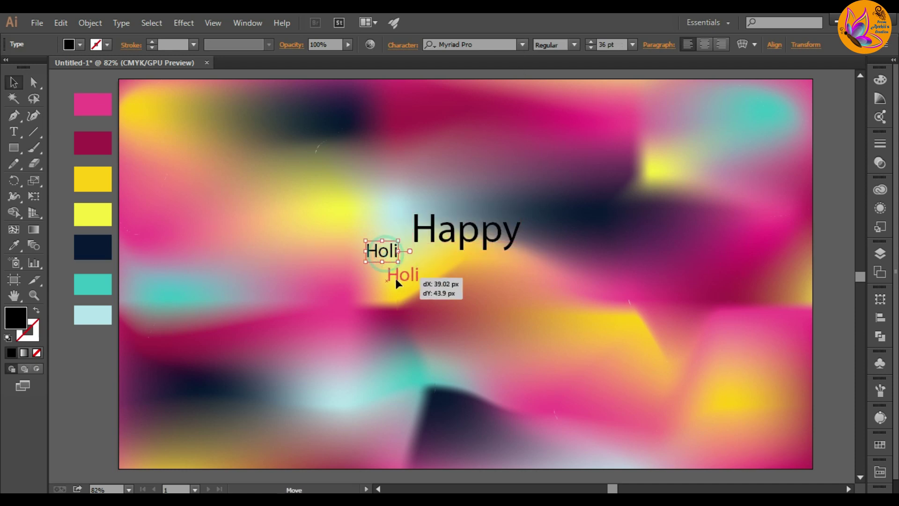
{"action": "left_click_drag", "start_coordinate": [442, 242], "coordinate": [400, 242]}
Set 'Happy' in Source Sans Pro Black from the font list.
{"action": "left_click", "coordinate": [521, 44]}
{"action": "scroll", "coordinate": [618, 392], "scroll_direction": "down", "scroll_amount": 5}
{"action": "scroll", "coordinate": [617, 393], "scroll_direction": "down", "scroll_amount": 3}
Try Source Sans Pro Black on 'Happy' and Clarendon Hv BT Heavy on 'Holi'.
{"action": "left_click", "coordinate": [615, 387]}
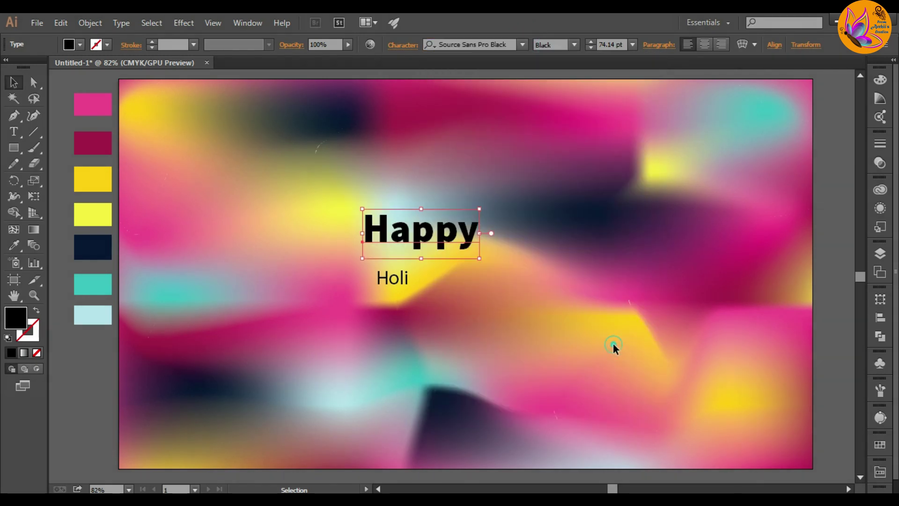
{"action": "left_click", "coordinate": [396, 277]}
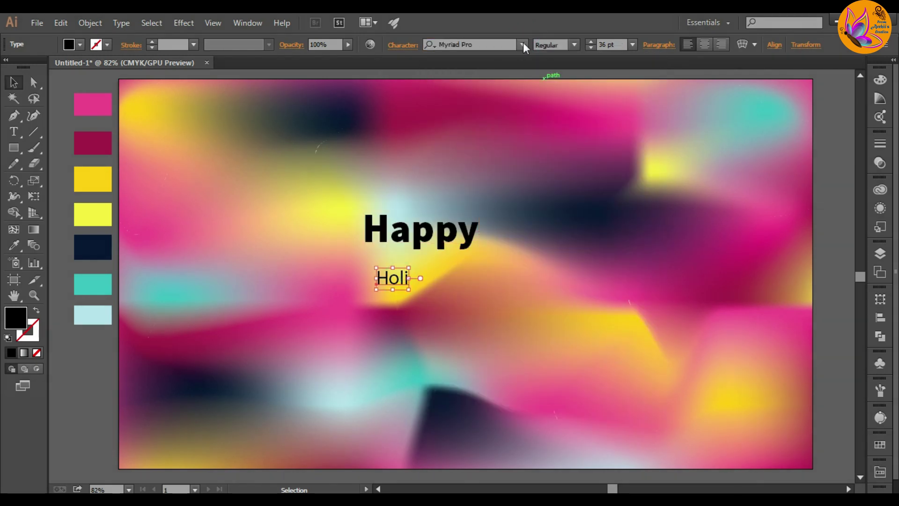
{"action": "left_click", "coordinate": [522, 44]}
{"action": "scroll", "coordinate": [602, 361], "scroll_direction": "up", "scroll_amount": 5}
{"action": "scroll", "coordinate": [603, 360], "scroll_direction": "up", "scroll_amount": 10}
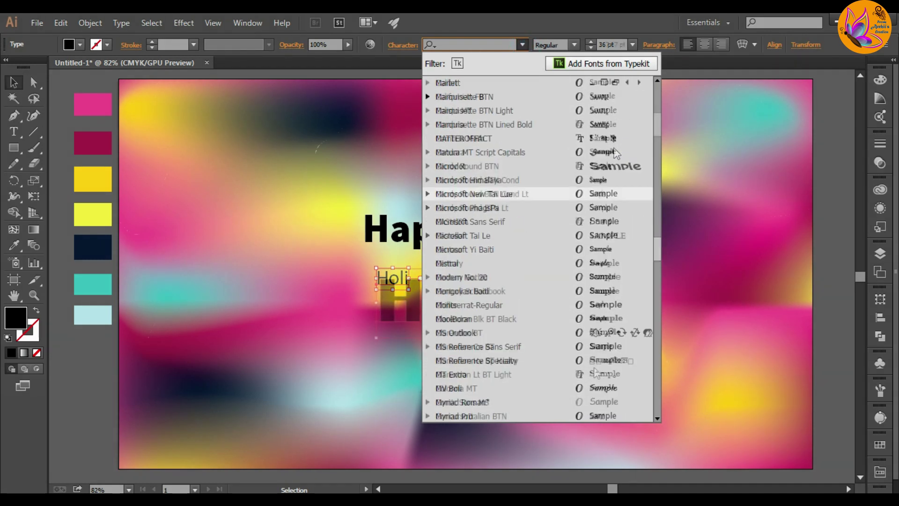
{"action": "left_click", "coordinate": [603, 360]}
Set 'Happy' in Joan, enlarge it, and move 'Holi' up closer to it.
{"action": "left_click", "coordinate": [469, 236]}
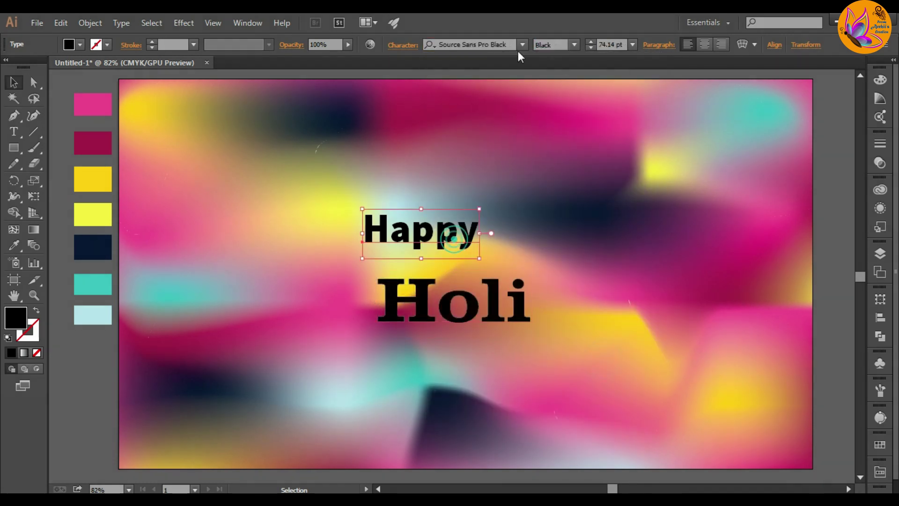
{"action": "left_click", "coordinate": [522, 45]}
{"action": "scroll", "coordinate": [626, 182], "scroll_direction": "up", "scroll_amount": 10}
{"action": "left_click", "coordinate": [622, 180]}
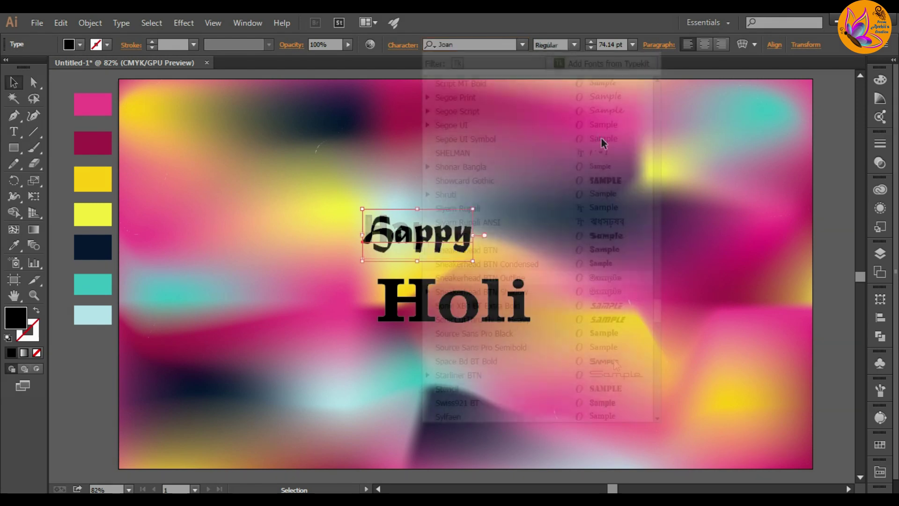
{"action": "left_click_drag", "start_coordinate": [441, 253], "coordinate": [486, 266]}
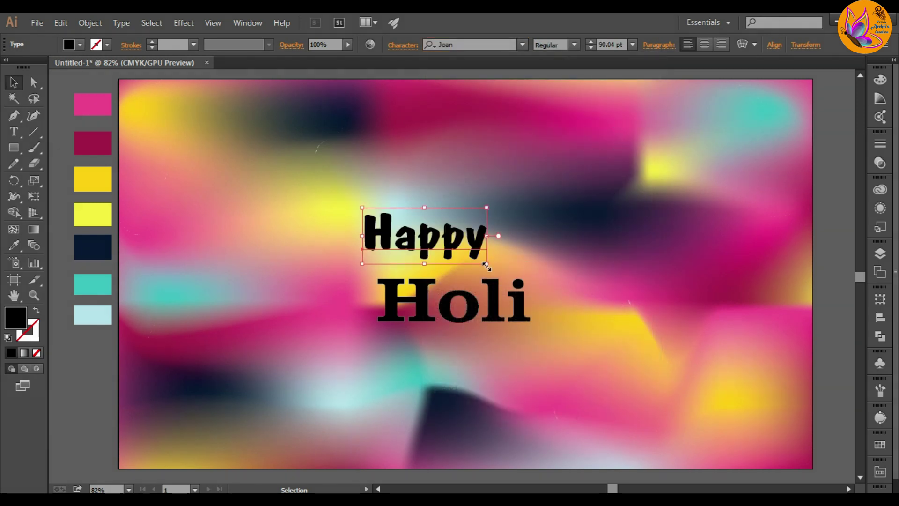
{"action": "left_click_drag", "start_coordinate": [447, 298], "coordinate": [414, 286]}
{"action": "left_click", "coordinate": [450, 243]}
Change the 'Holi' font to Joan.
{"action": "left_click", "coordinate": [470, 299]}
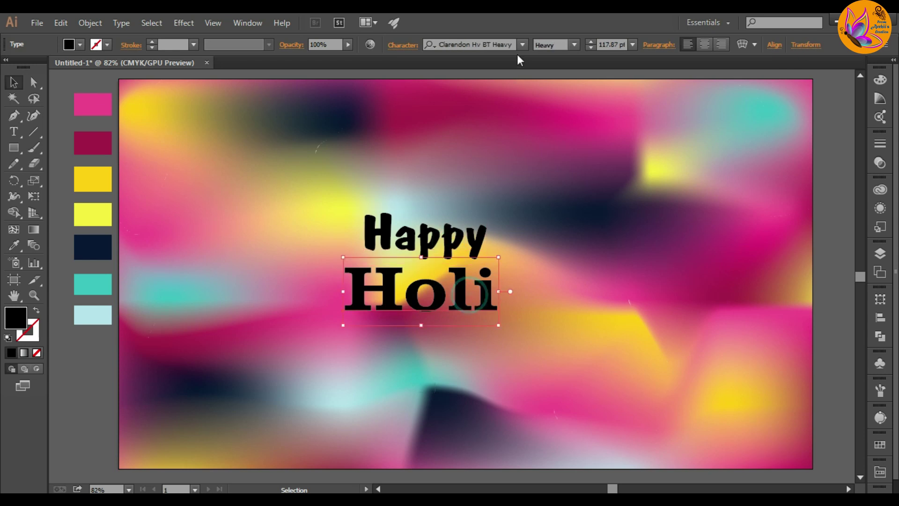
{"action": "left_click", "coordinate": [523, 45]}
{"action": "scroll", "coordinate": [583, 260], "scroll_direction": "down", "scroll_amount": 5}
{"action": "scroll", "coordinate": [582, 260], "scroll_direction": "down", "scroll_amount": 4}
{"action": "scroll", "coordinate": [583, 261], "scroll_direction": "down", "scroll_amount": 6}
{"action": "scroll", "coordinate": [582, 261], "scroll_direction": "down", "scroll_amount": 4}
{"action": "left_click", "coordinate": [594, 347]}
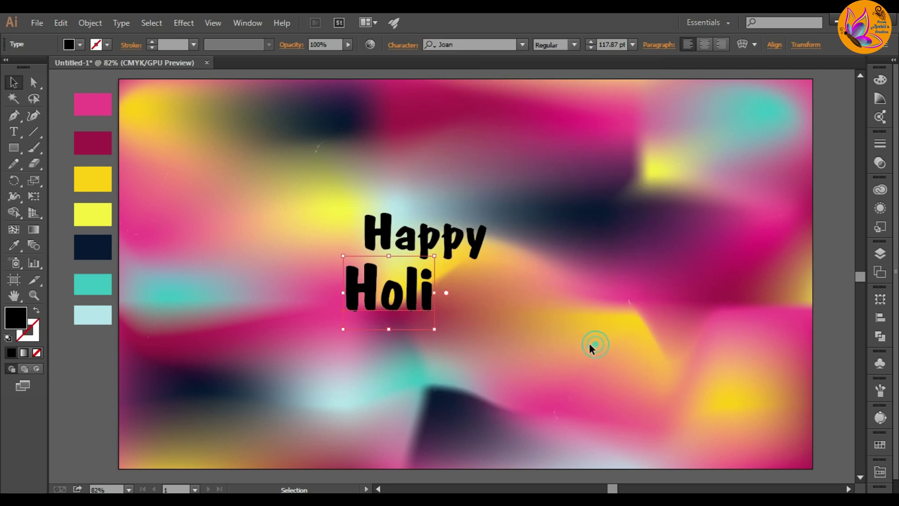
Resize 'Holi' and position it just beneath 'Happy'.
{"action": "left_click_drag", "start_coordinate": [436, 330], "coordinate": [493, 342]}
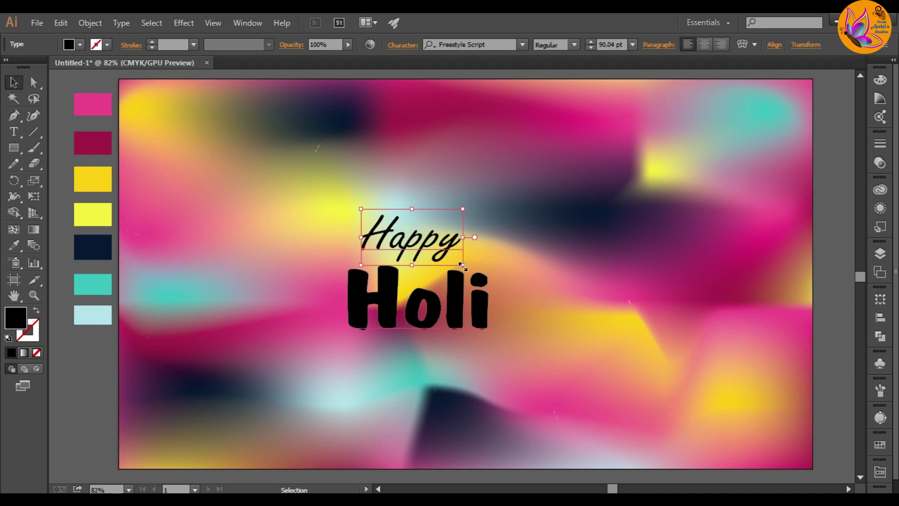
{"action": "mouse_move", "coordinate": [463, 265]}
{"action": "left_mouse_down"}
{"action": "mouse_move", "coordinate": [509, 295]}
{"action": "mouse_move", "coordinate": [475, 297]}
{"action": "mouse_move", "coordinate": [478, 265]}
{"action": "left_mouse_up"}
{"action": "left_click", "coordinate": [475, 262]}
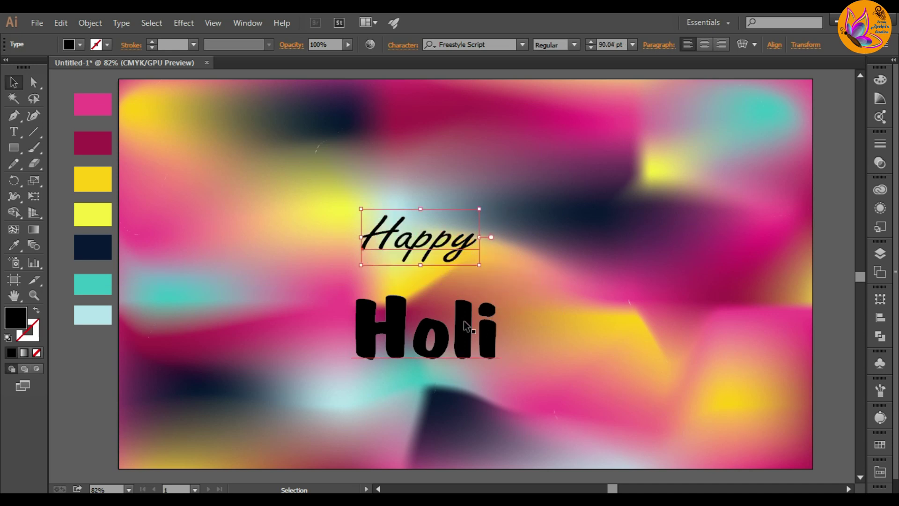
{"action": "left_click_drag", "start_coordinate": [465, 326], "coordinate": [499, 296]}
{"action": "left_click", "coordinate": [584, 315]}
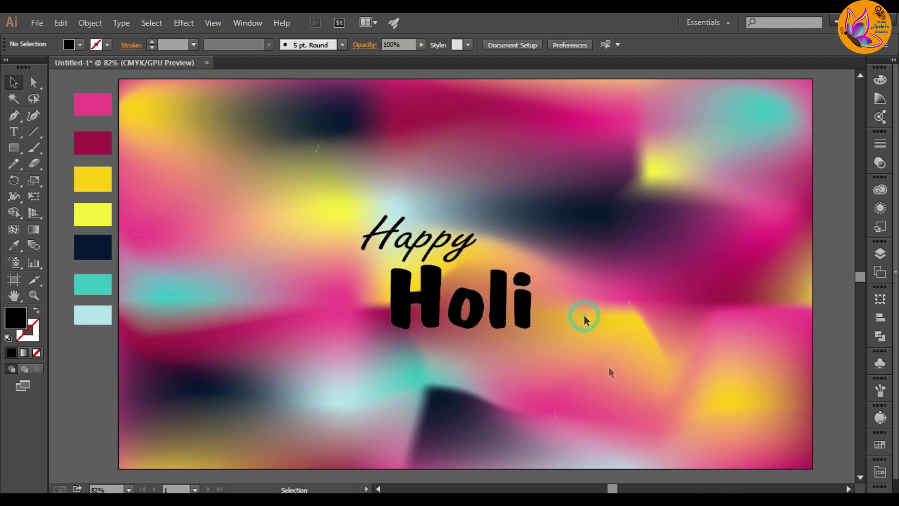
Take the white firework from the firecrackers design and add a new layer in the Holi document.
{"action": "left_click", "coordinate": [354, 62]}
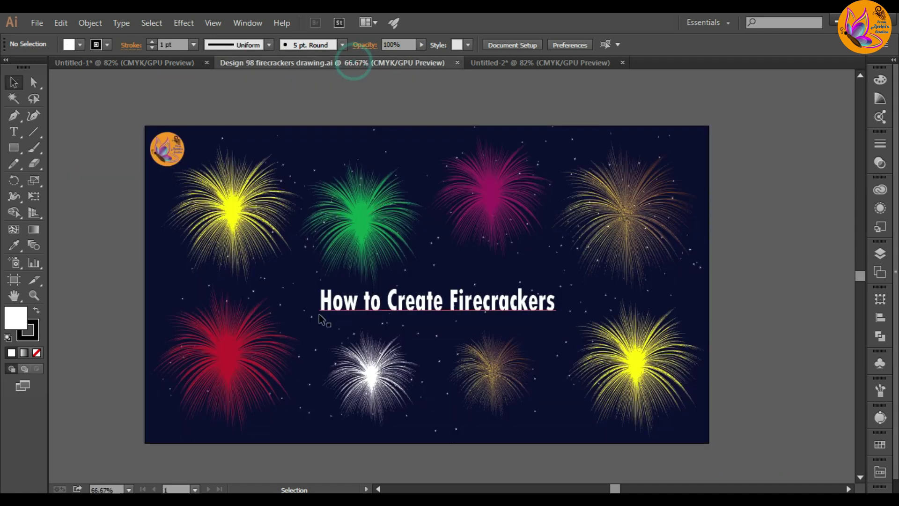
{"action": "left_click", "coordinate": [370, 378]}
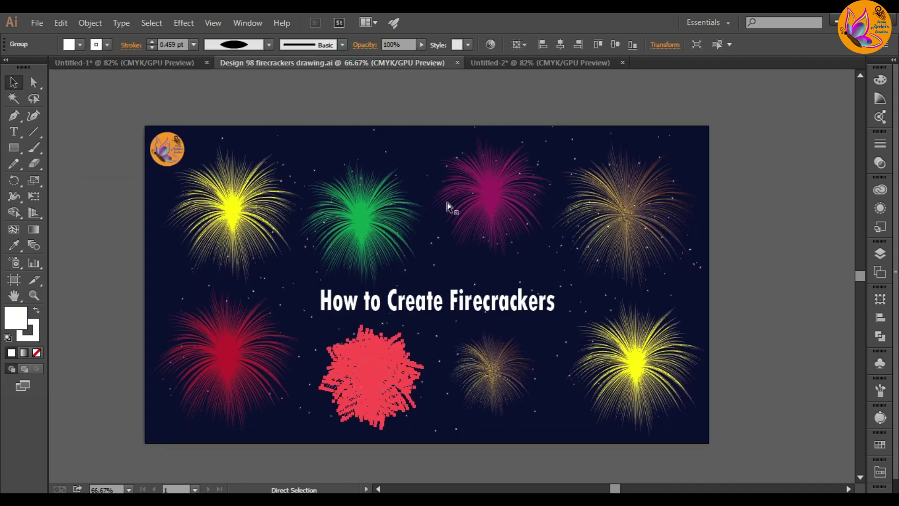
{"action": "left_click", "coordinate": [154, 64]}
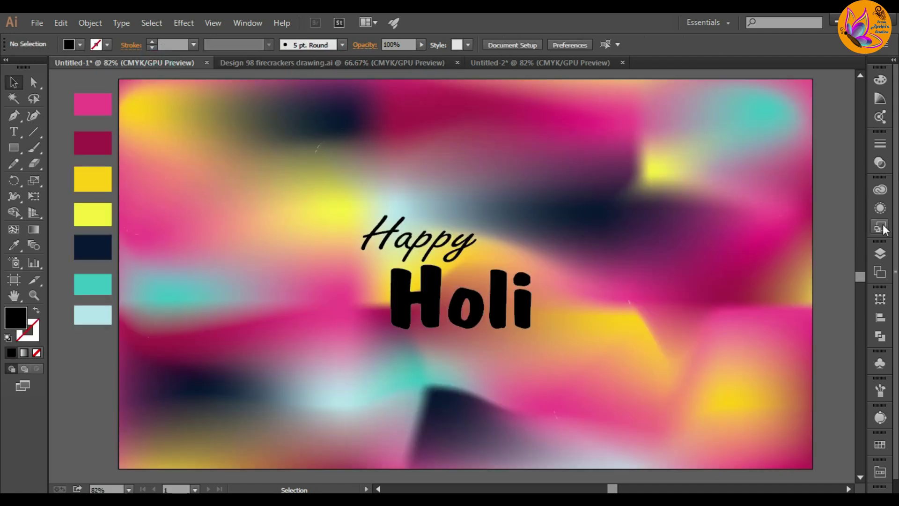
{"action": "left_click", "coordinate": [880, 252]}
{"action": "left_click", "coordinate": [826, 364]}
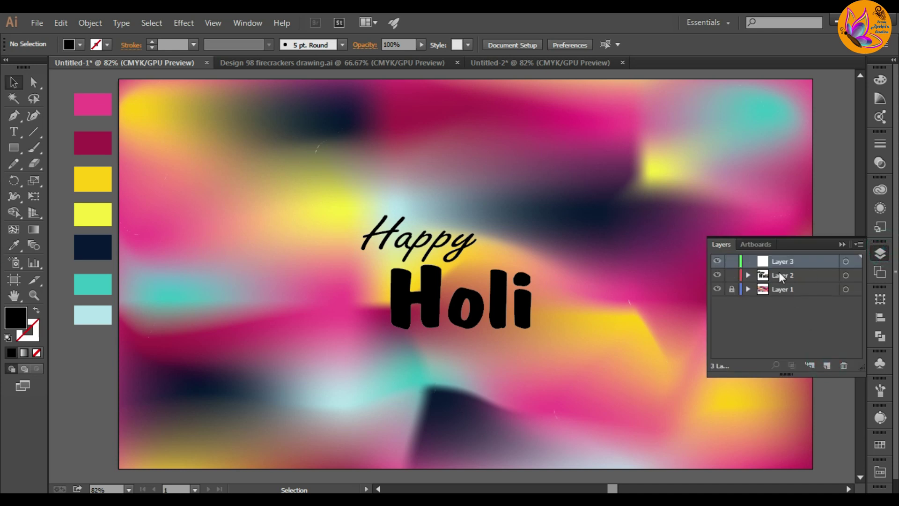
{"action": "left_click", "coordinate": [841, 244]}
Paste the white firework, enlarge it, and place it at the upper left.
{"action": "key", "text": "ctrl+v"}
{"action": "left_click_drag", "start_coordinate": [441, 277], "coordinate": [204, 180]}
{"action": "left_click", "coordinate": [271, 252]}
{"action": "left_click", "coordinate": [229, 209]}
{"action": "left_click_drag", "start_coordinate": [283, 244], "coordinate": [301, 261]}
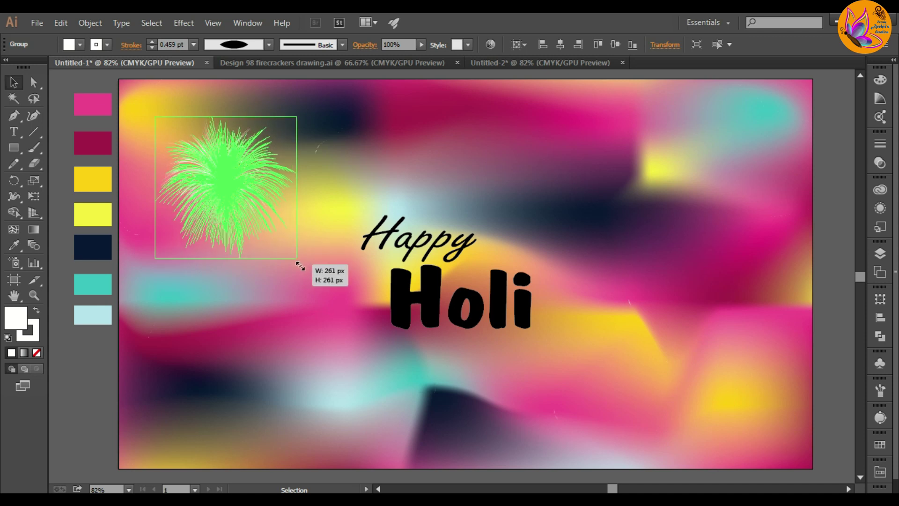
{"action": "left_click_drag", "start_coordinate": [235, 181], "coordinate": [206, 149]}
{"action": "left_click", "coordinate": [479, 124]}
Bring in the red firework, shrink it, and place it at the lower right.
{"action": "left_click", "coordinate": [392, 62]}
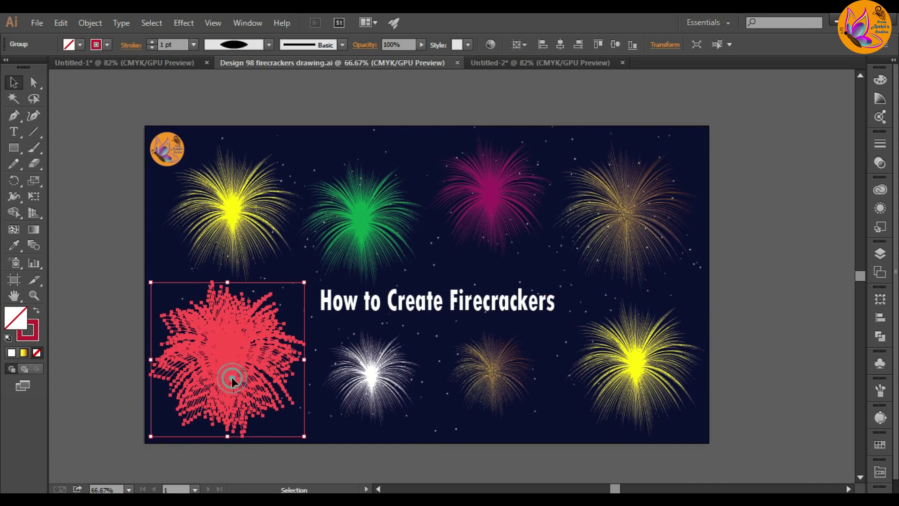
{"action": "left_click", "coordinate": [147, 62]}
{"action": "left_click", "coordinate": [707, 166]}
{"action": "key", "text": "ctrl+v"}
{"action": "mouse_move", "coordinate": [456, 276]}
{"action": "left_mouse_down"}
{"action": "mouse_move", "coordinate": [720, 181]}
{"action": "mouse_move", "coordinate": [714, 206]}
{"action": "left_mouse_up"}
{"action": "left_click_drag", "start_coordinate": [614, 284], "coordinate": [638, 239]}
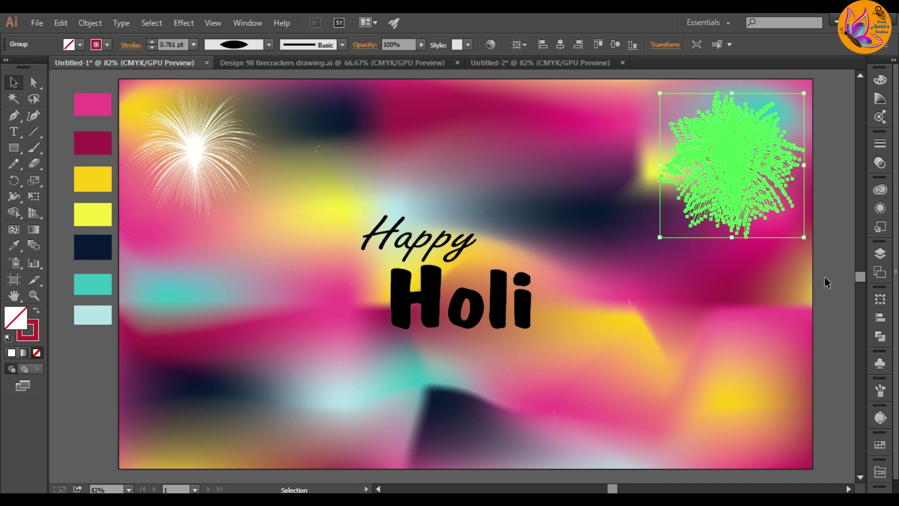
{"action": "left_click_drag", "start_coordinate": [750, 185], "coordinate": [738, 410]}
Duplicate the red firework as a smaller copy near the top left.
{"action": "left_click", "coordinate": [838, 366]}
{"action": "mouse_move", "coordinate": [738, 389]}
{"action": "left_mouse_down"}
{"action": "mouse_move", "coordinate": [314, 176]}
{"action": "mouse_move", "coordinate": [334, 179]}
{"action": "left_mouse_up"}
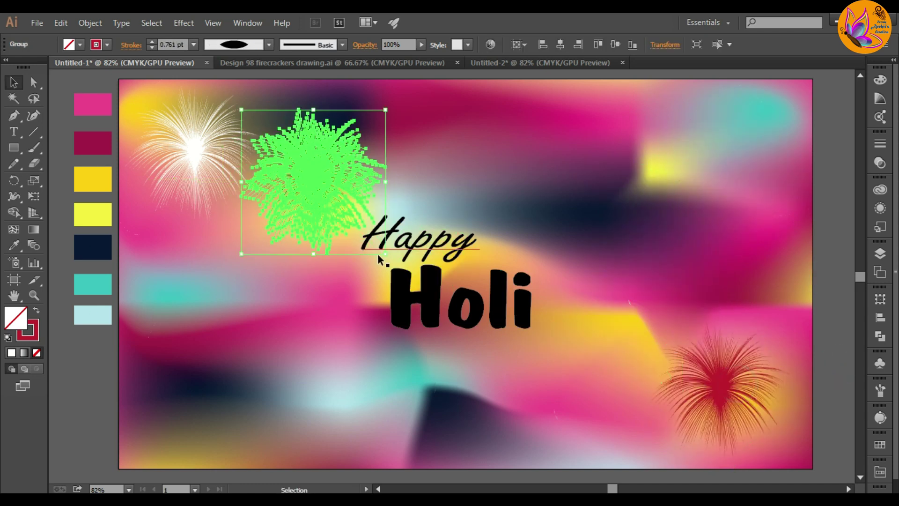
{"action": "mouse_move", "coordinate": [384, 254]}
{"action": "left_mouse_down"}
{"action": "mouse_move", "coordinate": [332, 196]}
{"action": "mouse_move", "coordinate": [298, 180]}
{"action": "mouse_move", "coordinate": [294, 133]}
{"action": "left_mouse_up"}
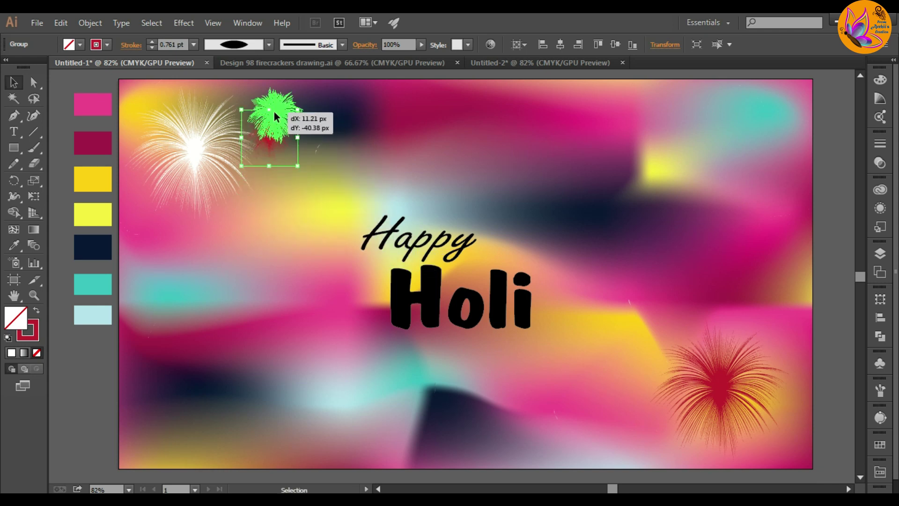
{"action": "left_click", "coordinate": [406, 143]}
Copy the green firework into the Holi artwork, shrink it, and position it.
{"action": "left_click", "coordinate": [365, 63]}
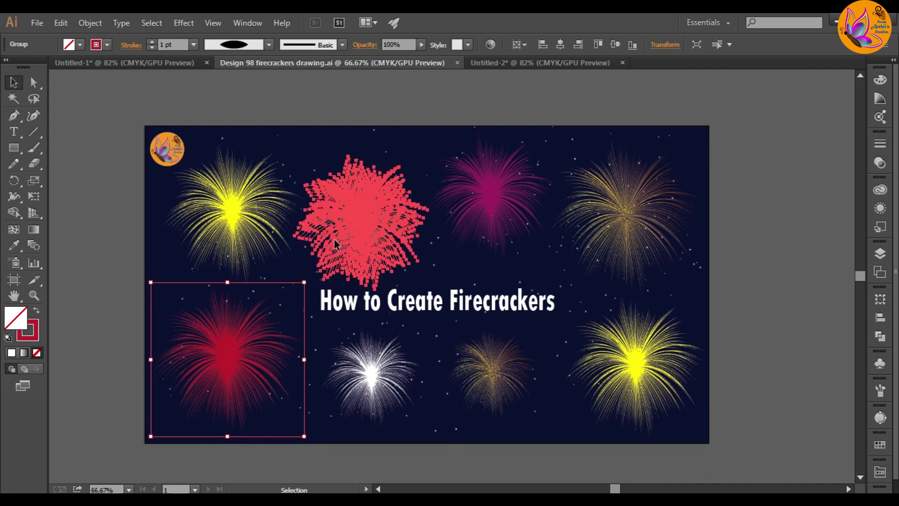
{"action": "left_click", "coordinate": [336, 244]}
{"action": "key", "text": "ctrl+c"}
{"action": "left_click", "coordinate": [148, 63]}
{"action": "key", "text": "ctrl+v"}
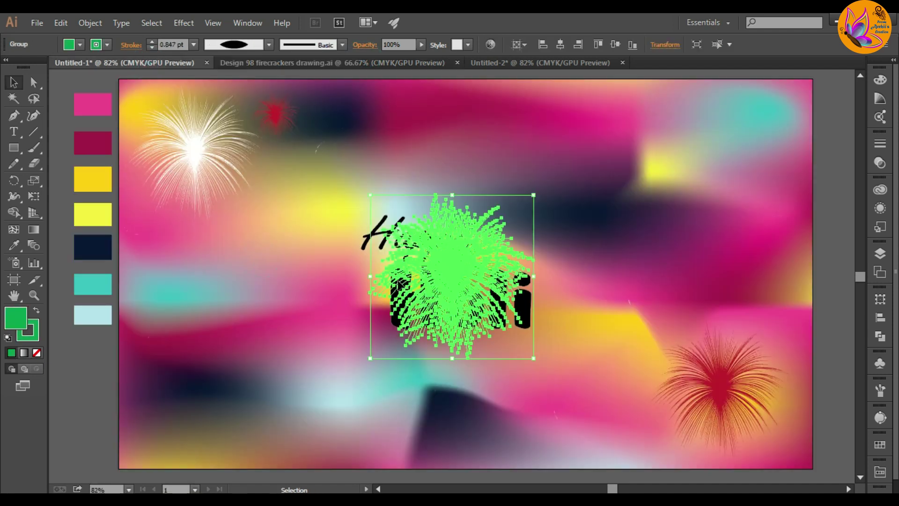
{"action": "left_click_drag", "start_coordinate": [530, 360], "coordinate": [441, 268]}
{"action": "mouse_move", "coordinate": [380, 233]}
{"action": "left_mouse_down"}
{"action": "mouse_move", "coordinate": [164, 244]}
{"action": "mouse_move", "coordinate": [778, 426]}
{"action": "left_mouse_up"}
{"action": "left_click", "coordinate": [262, 296]}
{"action": "left_click", "coordinate": [829, 420]}
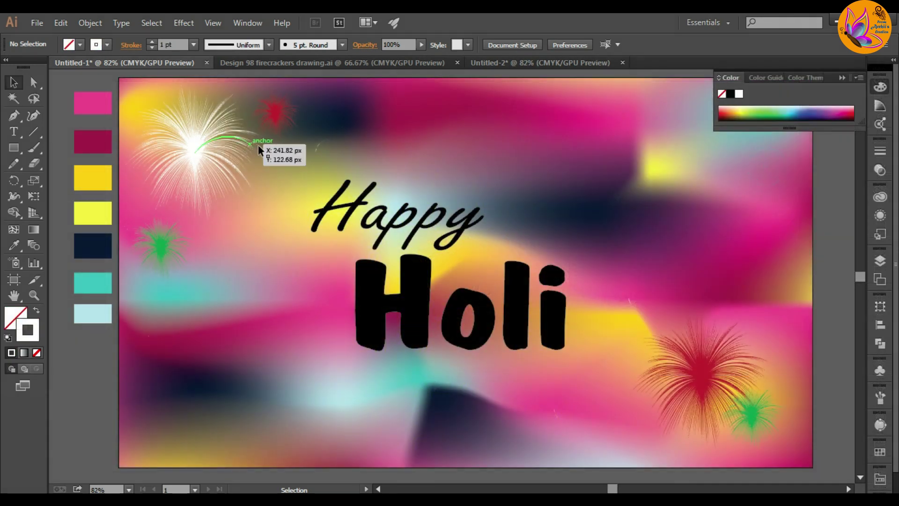
{"action": "left_click", "coordinate": [34, 132]}
Draw a horizontal and a vertical corner line above 'Happy' and group them.
{"action": "left_click_drag", "start_coordinate": [294, 151], "coordinate": [425, 149]}
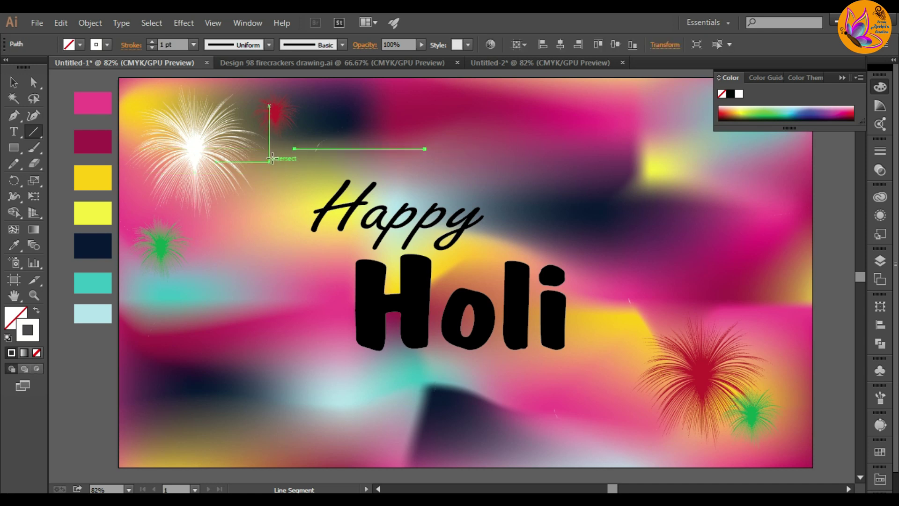
{"action": "left_click_drag", "start_coordinate": [294, 149], "coordinate": [310, 267]}
{"action": "key", "text": "v"}
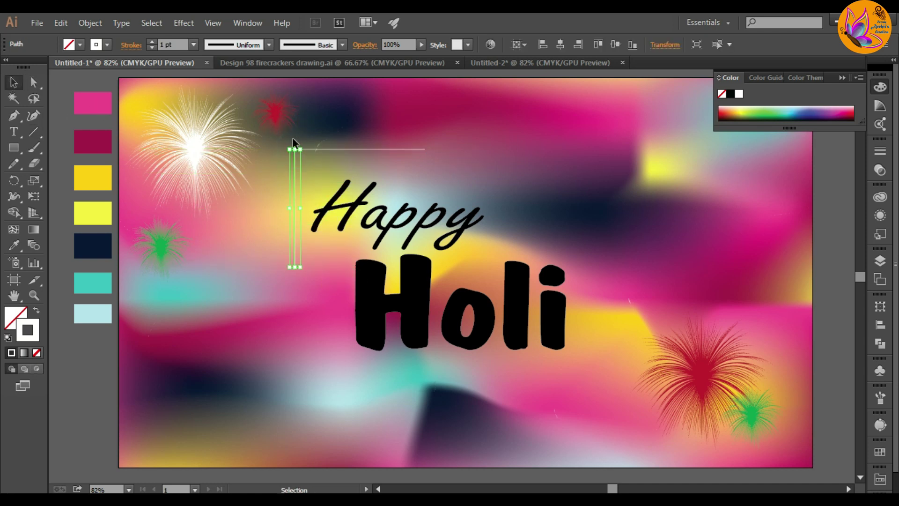
{"action": "left_click_drag", "start_coordinate": [293, 142], "coordinate": [316, 163]}
{"action": "right_click", "coordinate": [316, 163]}
{"action": "left_click", "coordinate": [330, 226]}
Give the corner lines a tapered width profile at 5 pt.
{"action": "left_click", "coordinate": [270, 45]}
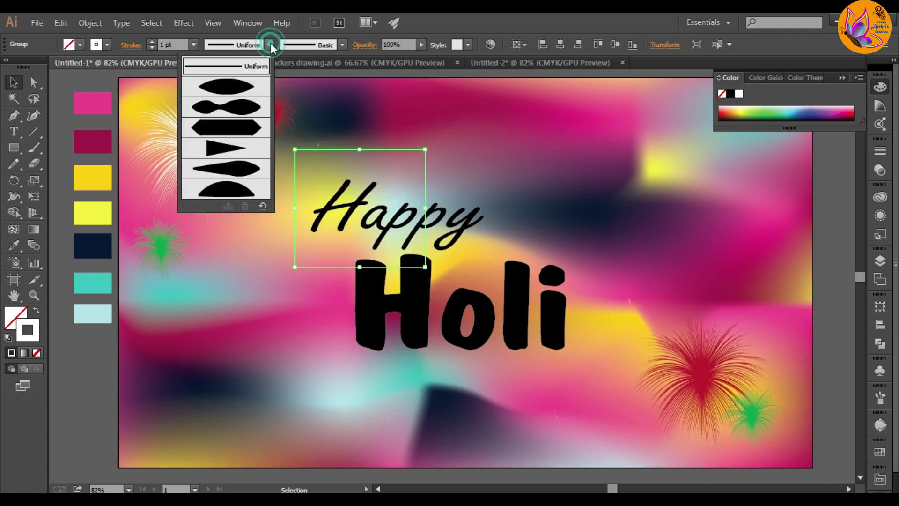
{"action": "left_click", "coordinate": [241, 88]}
{"action": "left_click", "coordinate": [193, 45]}
{"action": "left_click", "coordinate": [206, 161]}
{"action": "left_click", "coordinate": [279, 328]}
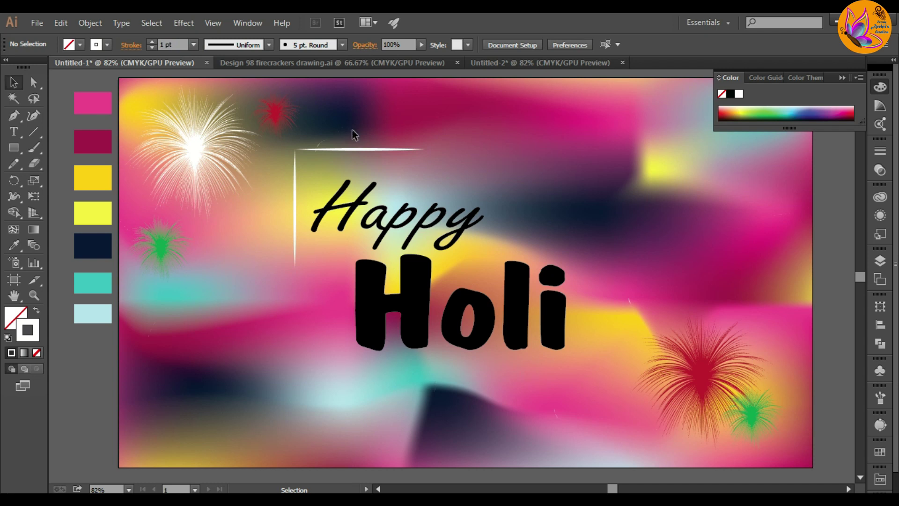
Copy the corner lines, rotate the copy, and place it at the lower right of 'Holi'.
{"action": "left_click", "coordinate": [329, 131]}
{"action": "left_click", "coordinate": [295, 177]}
{"action": "left_click", "coordinate": [610, 125]}
{"action": "left_click", "coordinate": [307, 168]}
{"action": "left_click_drag", "start_coordinate": [323, 149], "coordinate": [560, 342]}
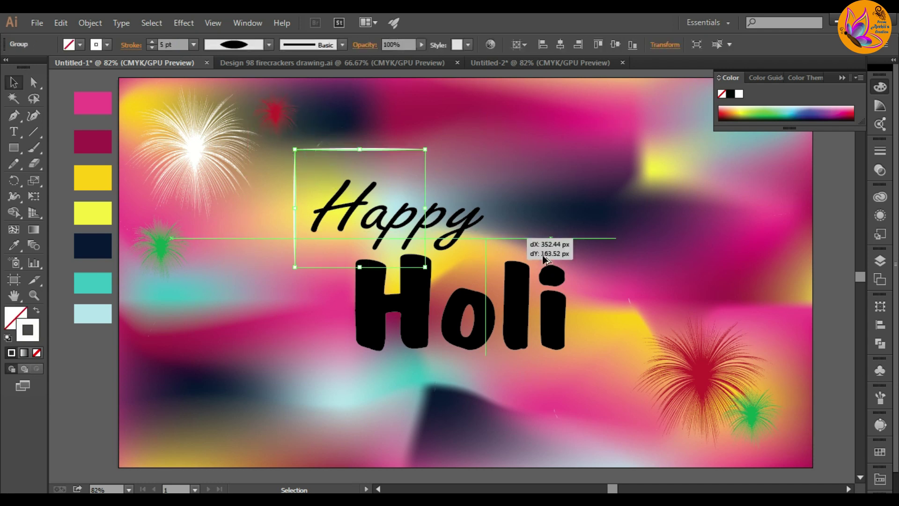
{"action": "mouse_move", "coordinate": [661, 335]}
{"action": "left_mouse_down"}
{"action": "mouse_move", "coordinate": [570, 409]}
{"action": "mouse_move", "coordinate": [580, 415]}
{"action": "left_mouse_up"}
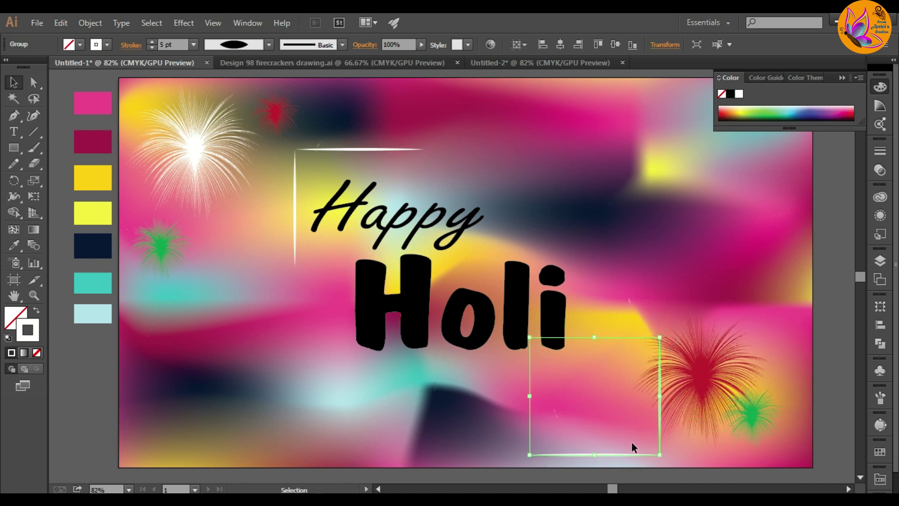
{"action": "left_click_drag", "start_coordinate": [637, 454], "coordinate": [572, 374]}
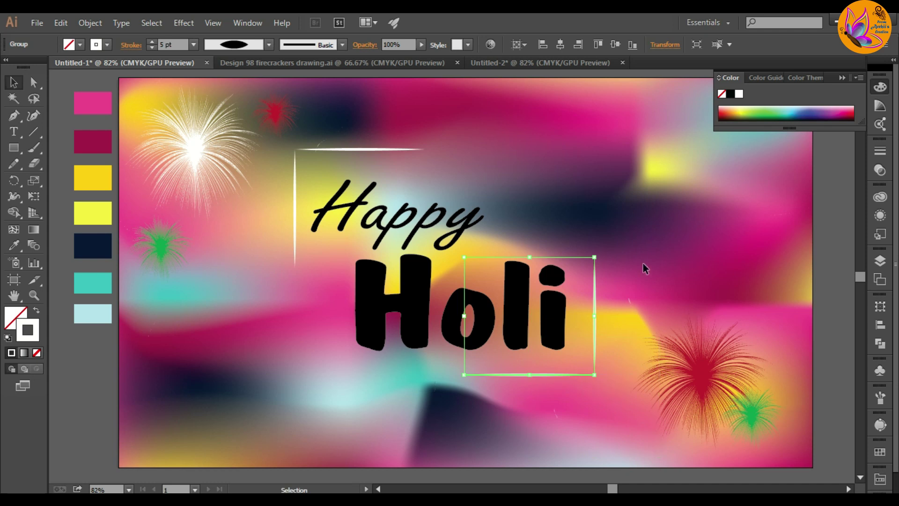
{"action": "left_click", "coordinate": [644, 265]}
Paint two vertical strings of white dots with the dotted circles brush.
{"action": "left_click", "coordinate": [33, 147]}
{"action": "left_click", "coordinate": [768, 201]}
{"action": "left_click_drag", "start_coordinate": [593, 249], "coordinate": [593, 226]}
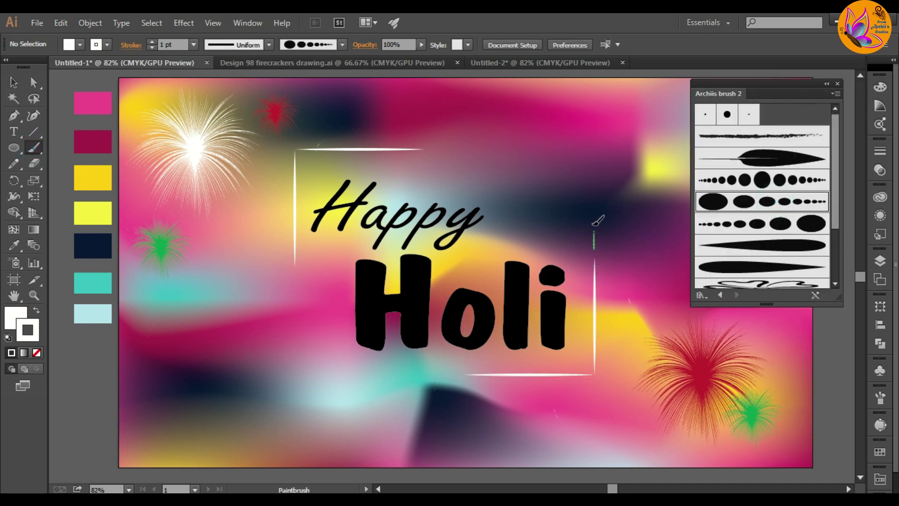
{"action": "left_click_drag", "start_coordinate": [592, 195], "coordinate": [593, 196]}
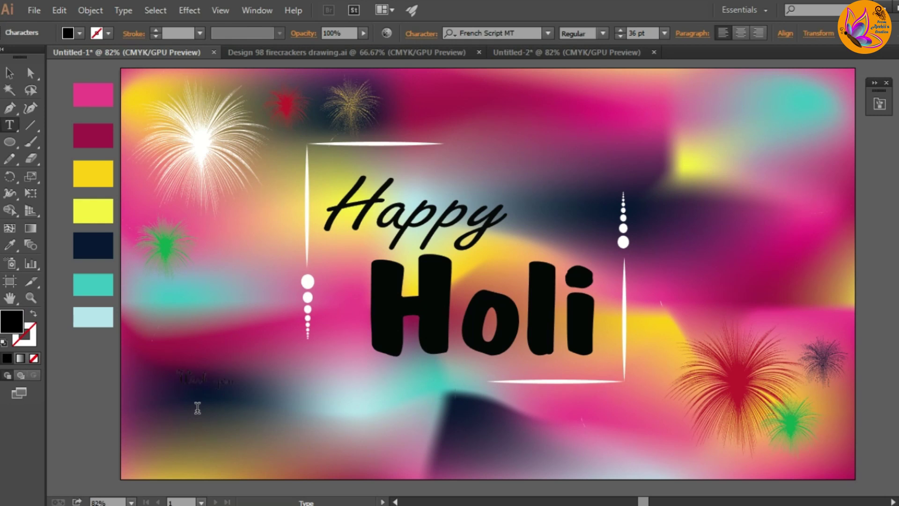
Set 'Wish you' in Forte at about 53 pt beside 'Happy'.
{"action": "left_click", "coordinate": [11, 72]}
{"action": "left_click", "coordinate": [206, 377]}
{"action": "mouse_move", "coordinate": [206, 377]}
{"action": "left_mouse_down"}
{"action": "mouse_move", "coordinate": [194, 300]}
{"action": "mouse_move", "coordinate": [293, 344]}
{"action": "left_mouse_up"}
{"action": "left_click", "coordinate": [604, 33]}
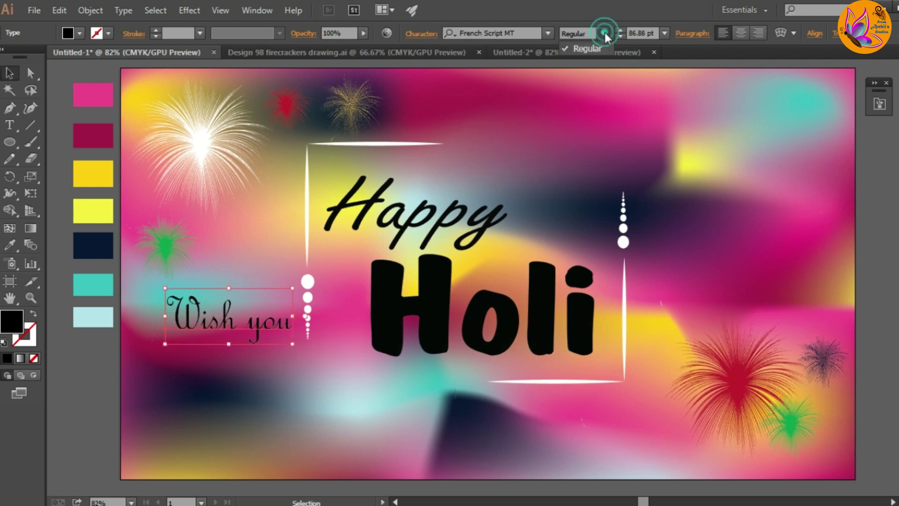
{"action": "left_click", "coordinate": [549, 45]}
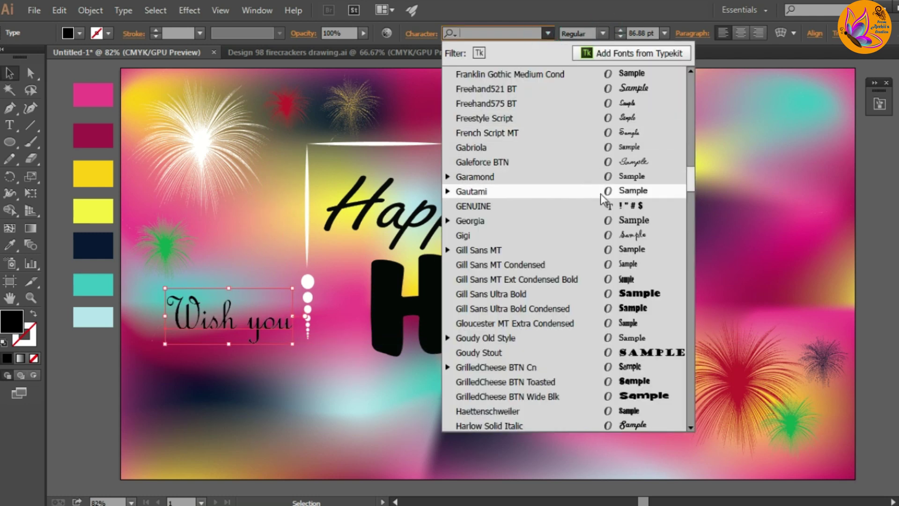
{"action": "scroll", "coordinate": [637, 136], "scroll_direction": "up", "scroll_amount": 1}
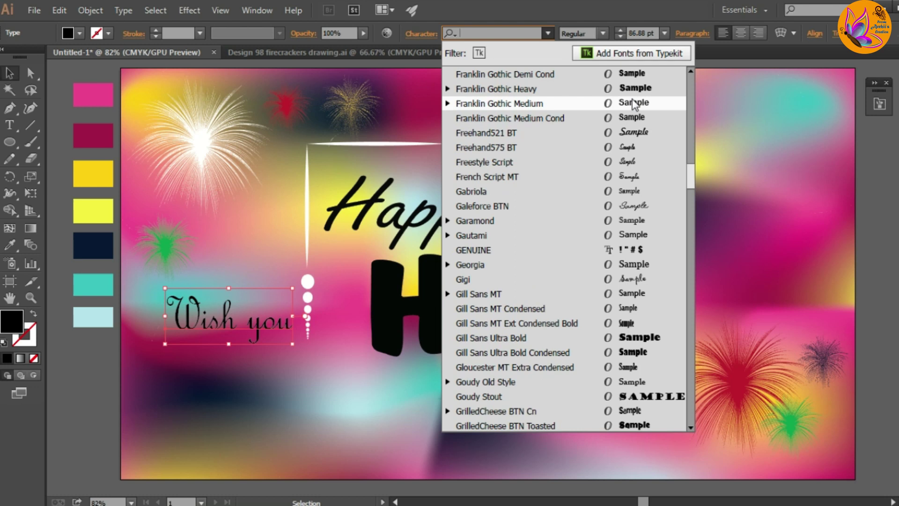
{"action": "scroll", "coordinate": [639, 127], "scroll_direction": "up", "scroll_amount": 2}
{"action": "left_click", "coordinate": [637, 118]}
{"action": "mouse_move", "coordinate": [338, 340]}
{"action": "left_mouse_down"}
{"action": "mouse_move", "coordinate": [256, 320]}
{"action": "mouse_move", "coordinate": [531, 181]}
{"action": "left_mouse_up"}
Fill 'Holi' with white.
{"action": "left_click", "coordinate": [428, 328]}
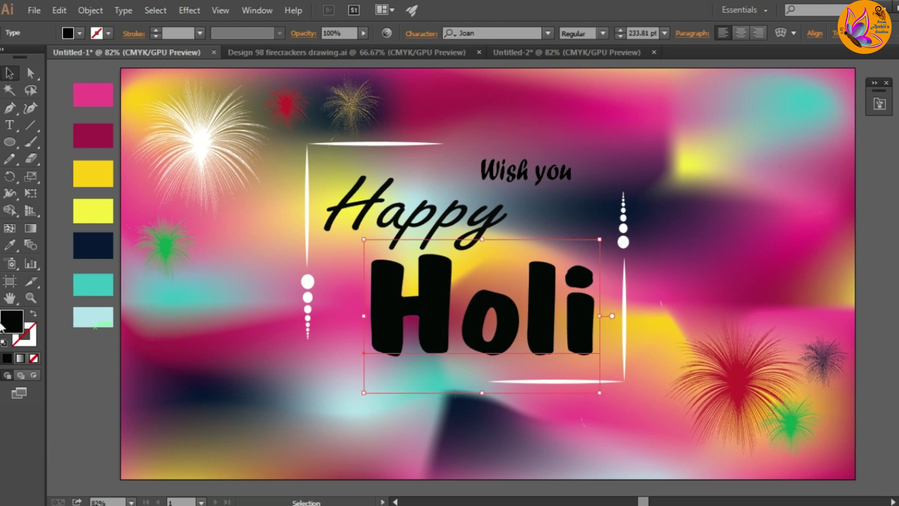
{"action": "double_click", "coordinate": [12, 324]}
{"action": "left_click", "coordinate": [485, 160]}
{"action": "left_click", "coordinate": [814, 163]}
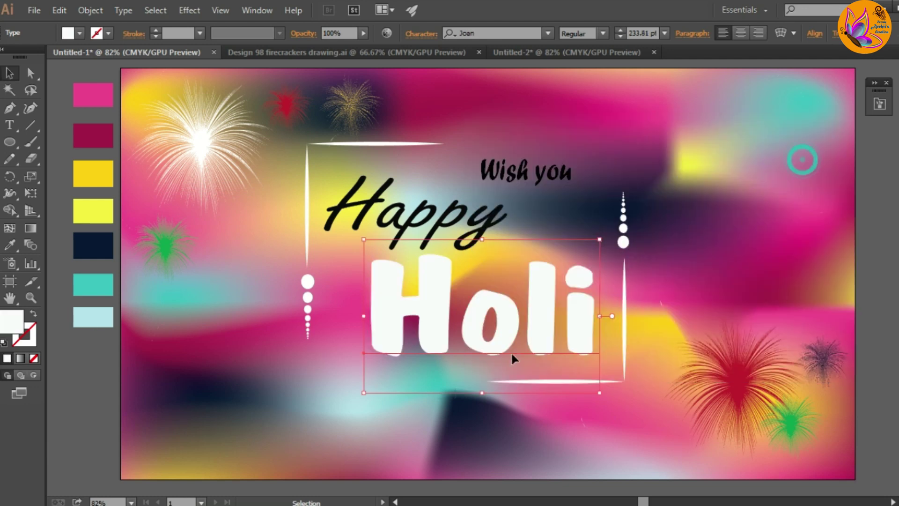
Start a linear gradient from yellow to teal in the Gradient panel, removing the white stop.
{"action": "left_click", "coordinate": [881, 382]}
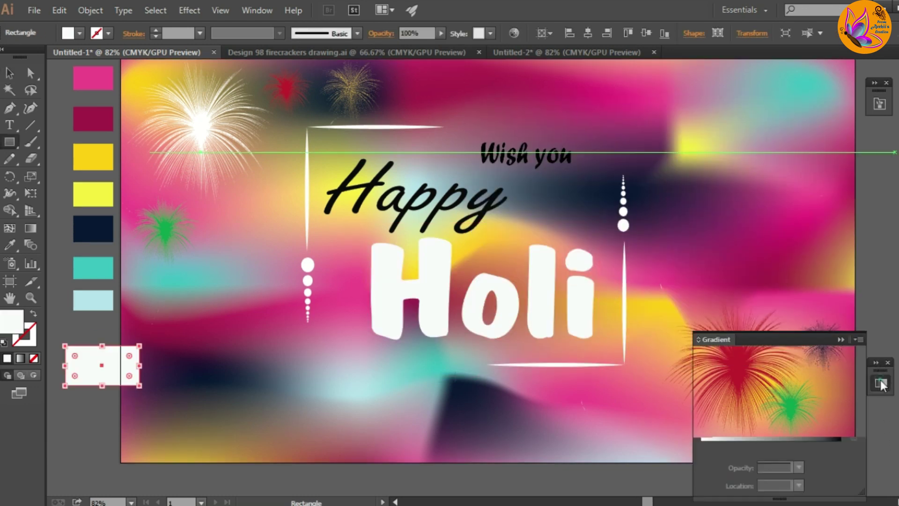
{"action": "left_click_drag", "start_coordinate": [793, 341], "coordinate": [793, 284]}
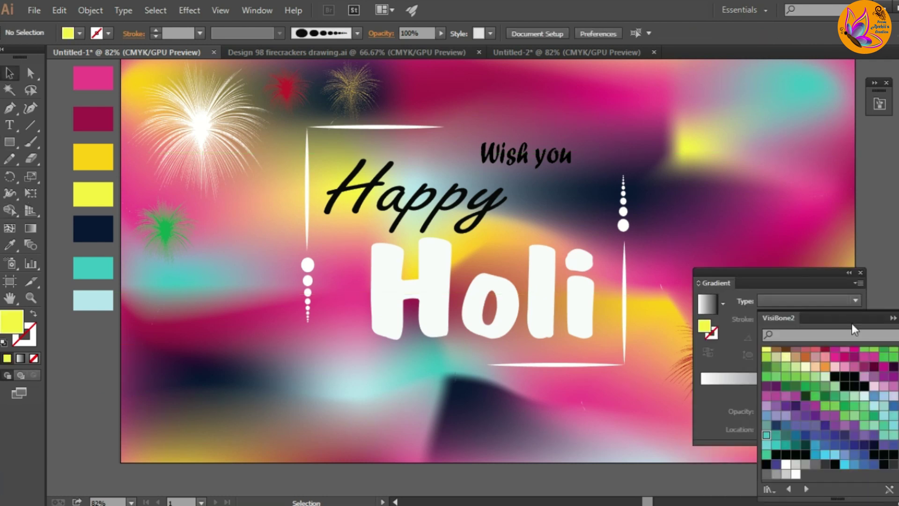
{"action": "scroll", "coordinate": [764, 189], "scroll_direction": "up", "scroll_amount": 3}
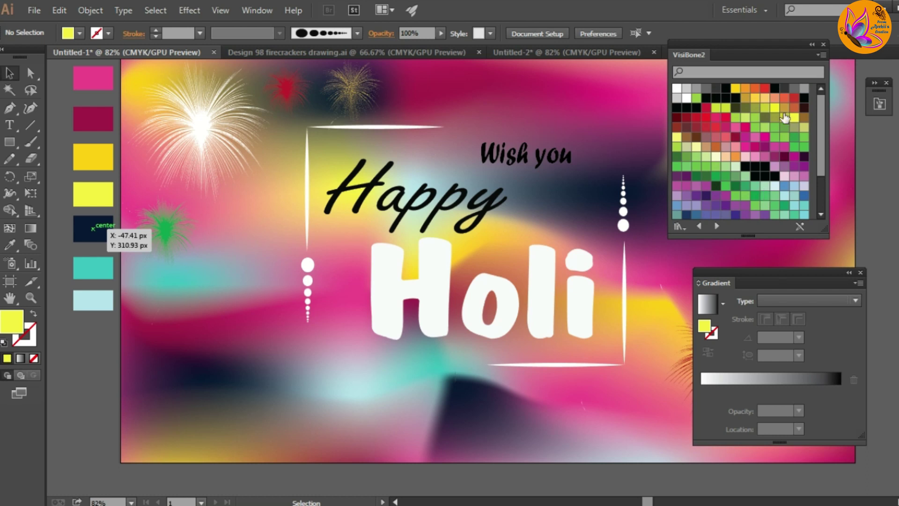
{"action": "left_click", "coordinate": [779, 113]}
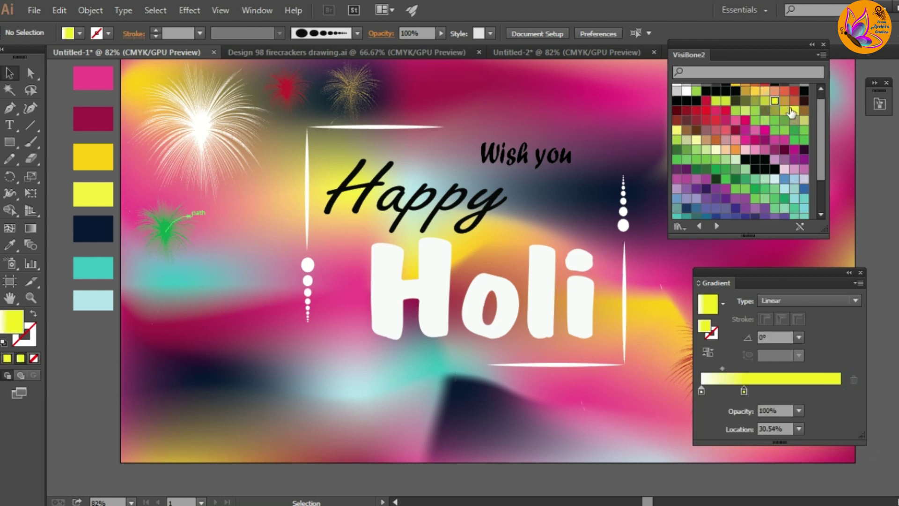
{"action": "left_click_drag", "start_coordinate": [803, 208], "coordinate": [772, 390]}
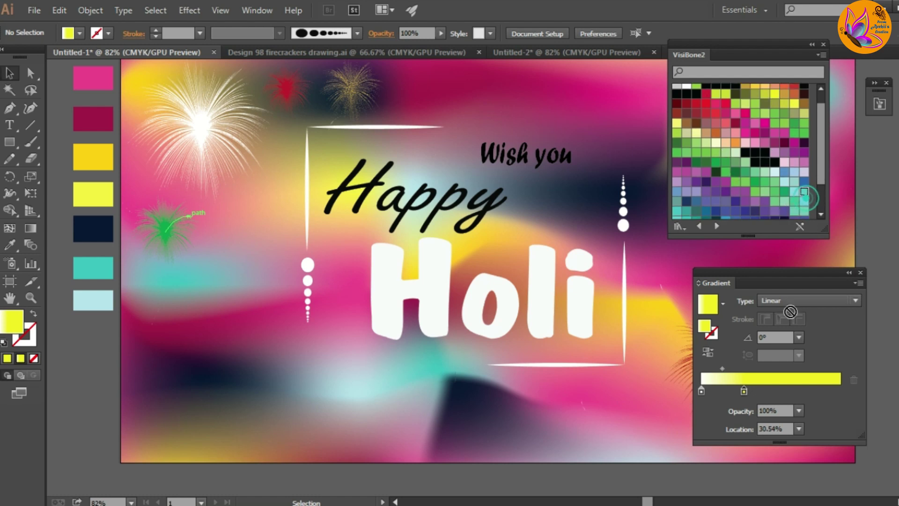
{"action": "left_click_drag", "start_coordinate": [701, 390], "coordinate": [709, 417]}
{"action": "left_click", "coordinate": [741, 391]}
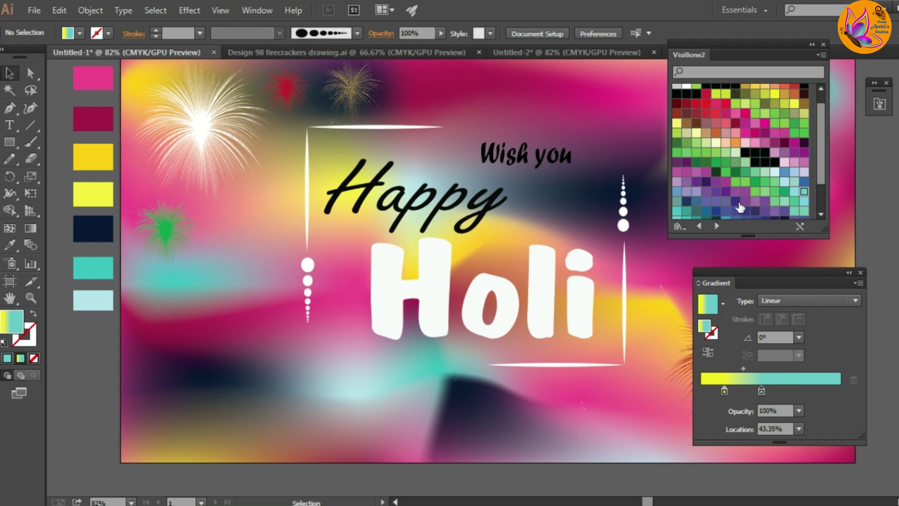
Add magenta, yellow and purple stops, arrange them, and draw a small gradient-filled rectangle.
{"action": "mouse_move", "coordinate": [706, 182]}
{"action": "left_mouse_down"}
{"action": "mouse_move", "coordinate": [756, 240]}
{"action": "mouse_move", "coordinate": [791, 391]}
{"action": "left_mouse_up"}
{"action": "left_click", "coordinate": [824, 394]}
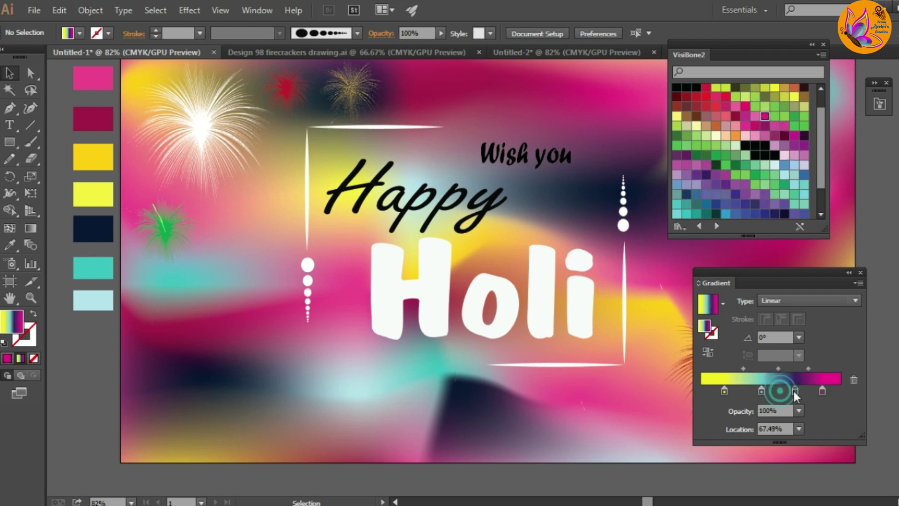
{"action": "scroll", "coordinate": [708, 113], "scroll_direction": "up", "scroll_amount": 2}
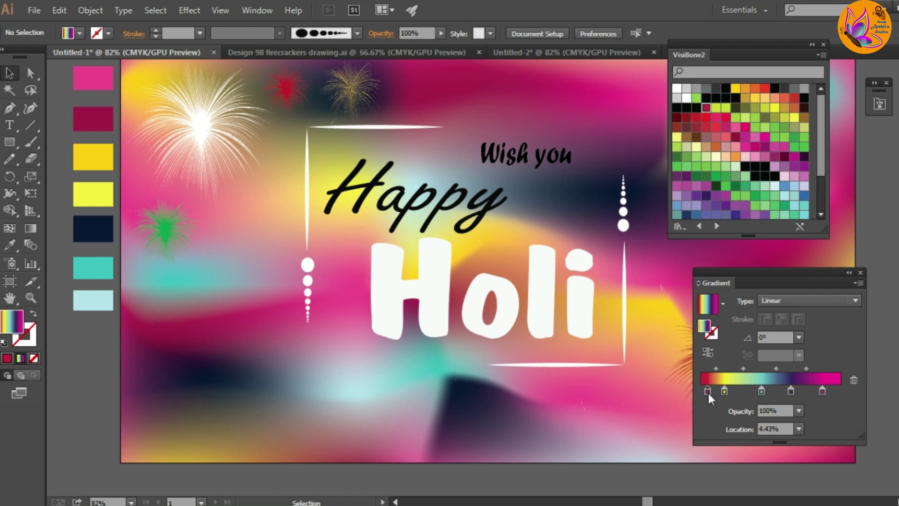
{"action": "left_click_drag", "start_coordinate": [733, 390], "coordinate": [726, 390]}
{"action": "scroll", "coordinate": [766, 108], "scroll_direction": "down", "scroll_amount": 1}
{"action": "left_click_drag", "start_coordinate": [754, 91], "coordinate": [800, 302]}
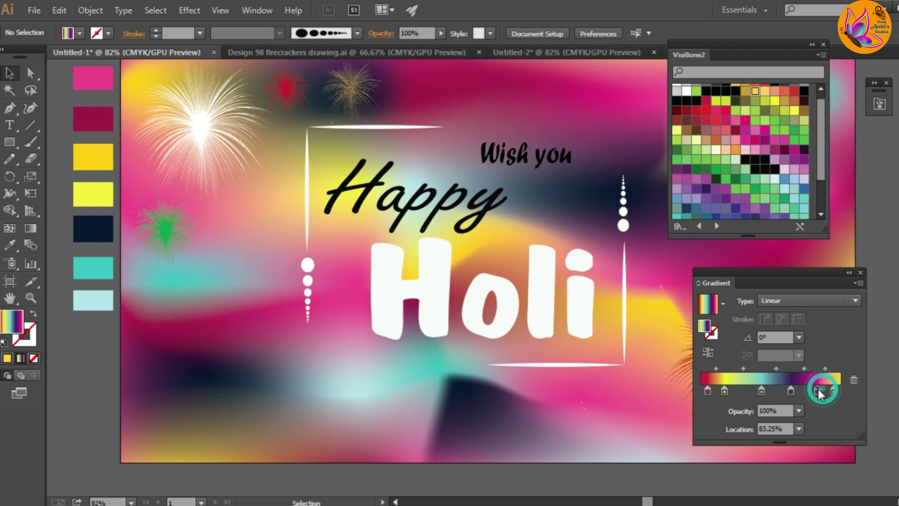
{"action": "left_click_drag", "start_coordinate": [762, 392], "coordinate": [831, 391]}
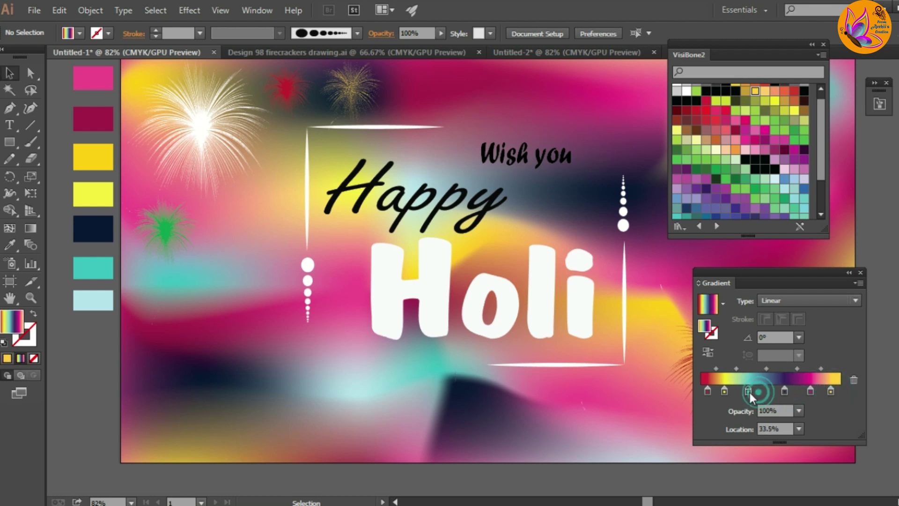
{"action": "left_click_drag", "start_coordinate": [822, 391], "coordinate": [818, 392]}
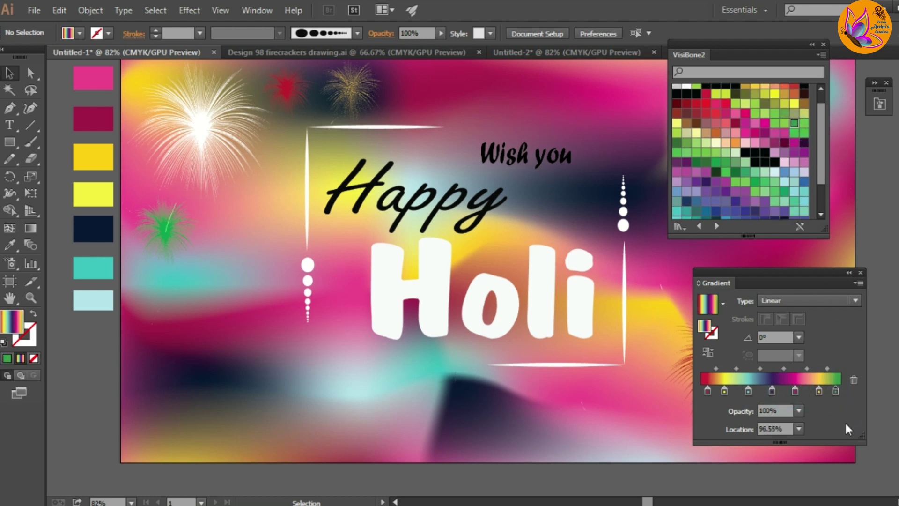
{"action": "key", "text": "m"}
{"action": "left_click_drag", "start_coordinate": [73, 323], "coordinate": [113, 347]}
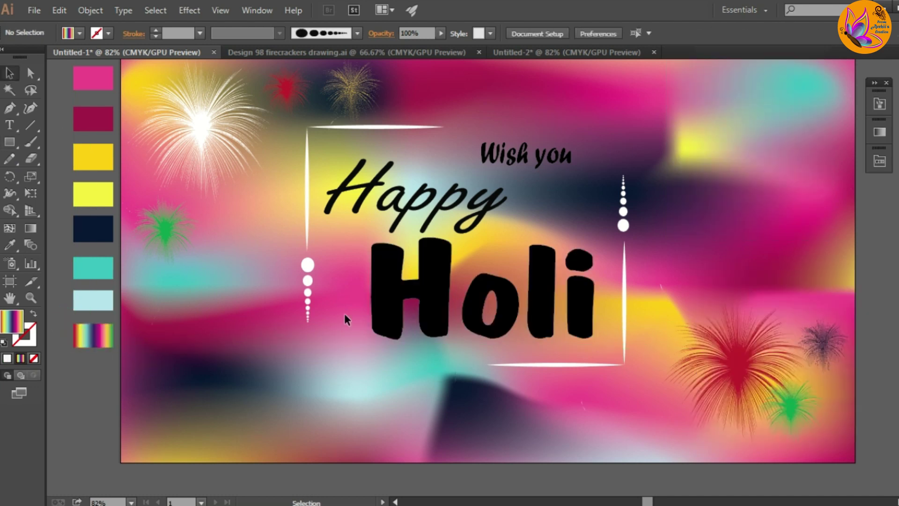
Outline 'Holi' and fill it with the rainbow gradient running horizontally.
{"action": "right_click", "coordinate": [411, 321]}
{"action": "left_click", "coordinate": [454, 419]}
{"action": "left_click", "coordinate": [9, 244]}
{"action": "left_click", "coordinate": [96, 330]}
{"action": "key", "text": "g"}
{"action": "left_click_drag", "start_coordinate": [328, 304], "coordinate": [600, 303]}
Give 'Holi' a white 5 pt outline.
{"action": "left_click", "coordinate": [10, 74]}
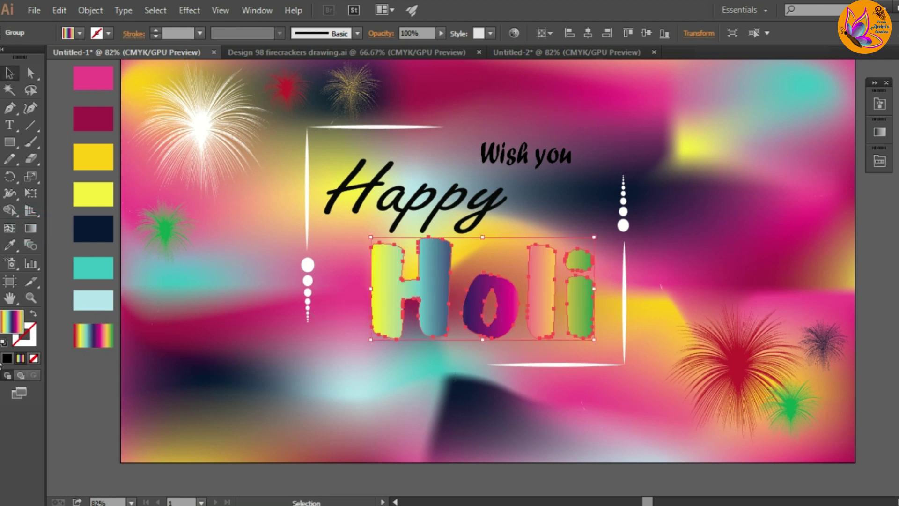
{"action": "double_click", "coordinate": [24, 333]}
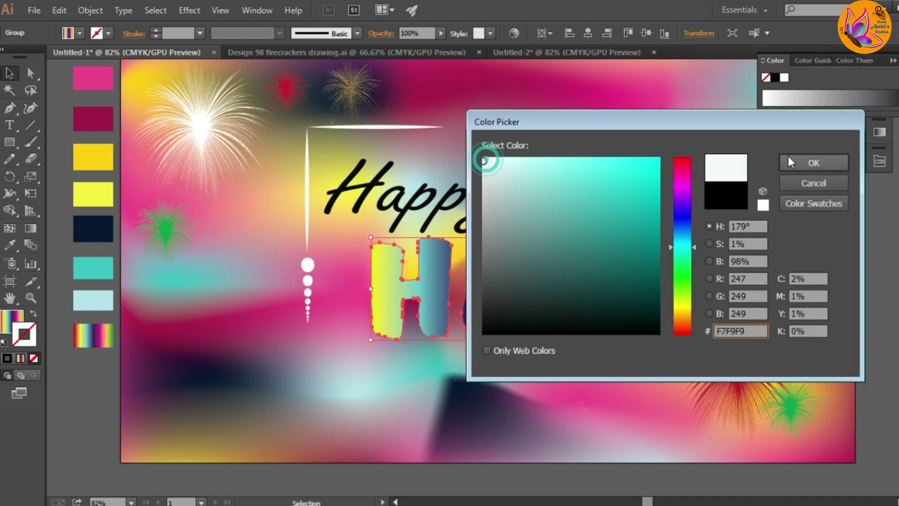
{"action": "left_click", "coordinate": [791, 161]}
{"action": "left_click", "coordinate": [201, 33]}
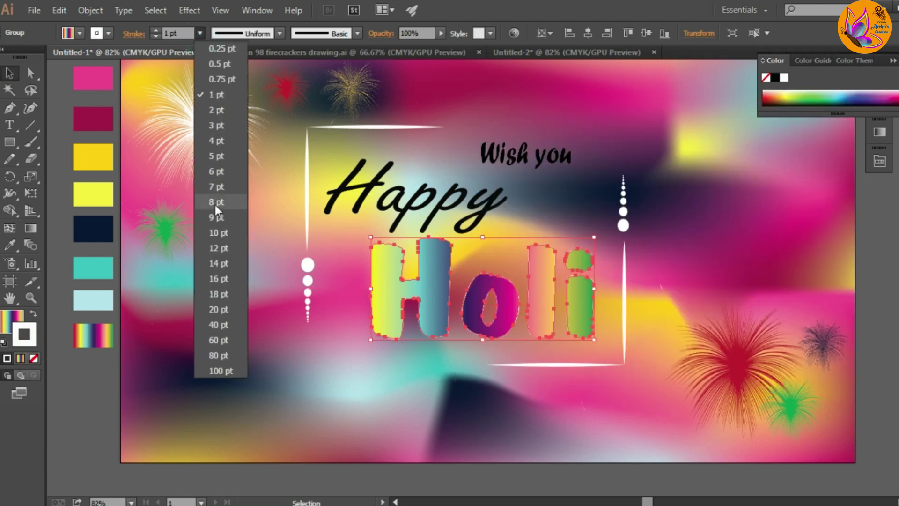
{"action": "left_click", "coordinate": [215, 202]}
{"action": "left_click", "coordinate": [200, 33]}
{"action": "left_click", "coordinate": [212, 169]}
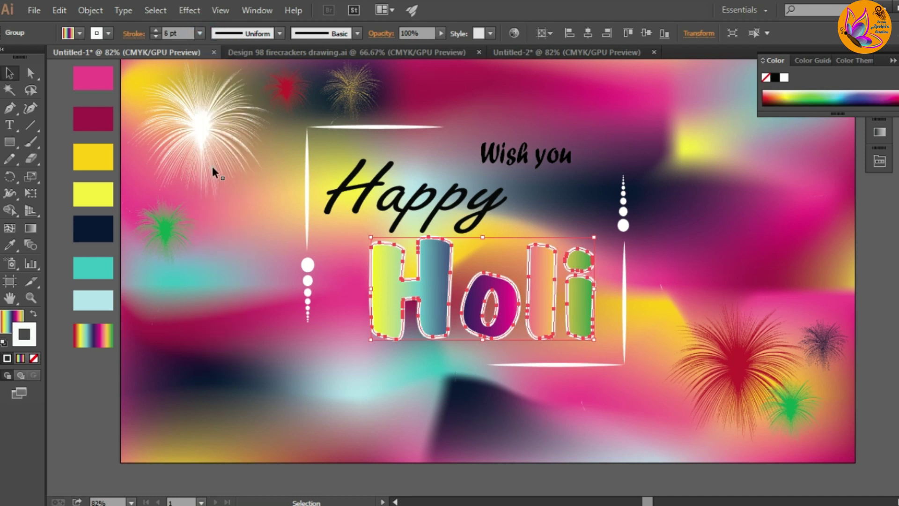
{"action": "left_click", "coordinate": [200, 33]}
{"action": "left_click", "coordinate": [215, 151]}
{"action": "left_click", "coordinate": [260, 334]}
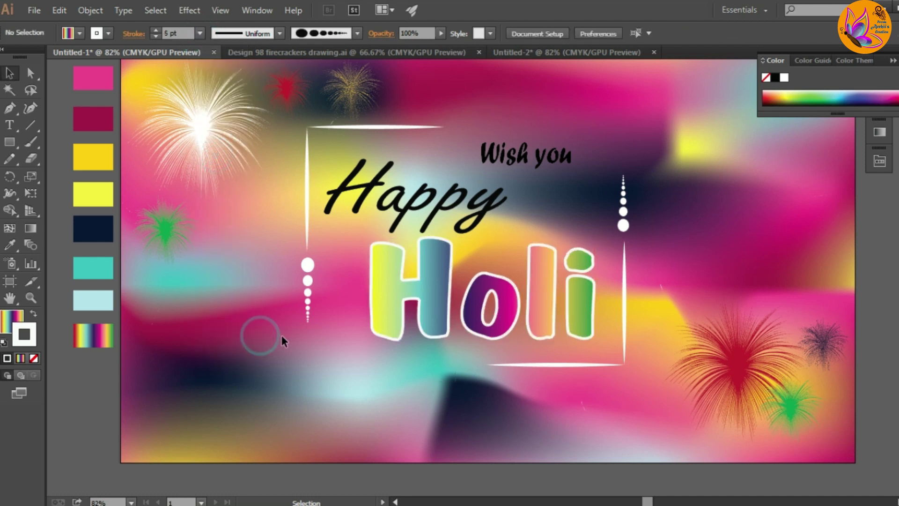
Color 'Happy' yellow by sampling the yellow swatch.
{"action": "left_click", "coordinate": [432, 227]}
{"action": "left_click", "coordinate": [9, 244]}
{"action": "left_click", "coordinate": [104, 189]}
Set the 'Happy' text fill to white.
{"action": "double_click", "coordinate": [11, 321]}
{"action": "left_click", "coordinate": [483, 158]}
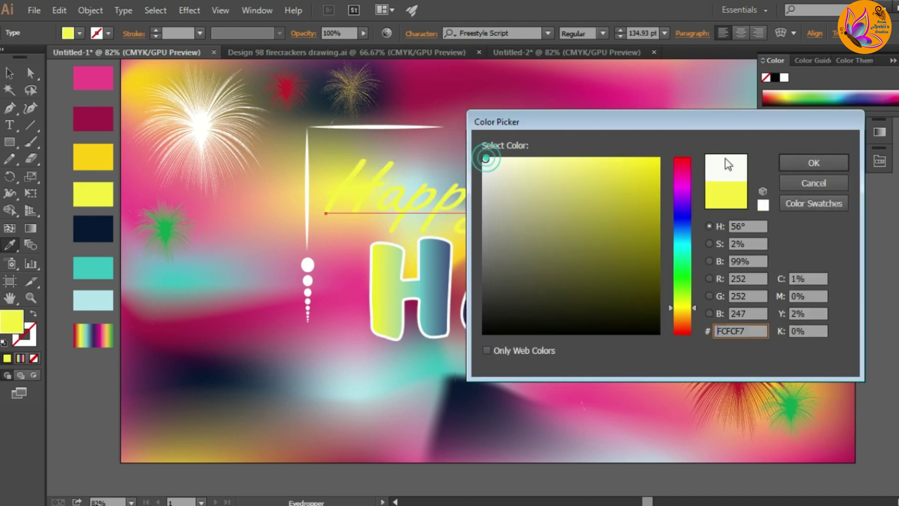
{"action": "left_click", "coordinate": [814, 163]}
{"action": "key", "text": "v"}
Shift 'Happy' right and move 'Wish you' to the frame's upper left.
{"action": "left_click", "coordinate": [230, 360]}
{"action": "left_click_drag", "start_coordinate": [420, 207], "coordinate": [499, 210]}
{"action": "left_click", "coordinate": [502, 156]}
{"action": "left_click_drag", "start_coordinate": [502, 157], "coordinate": [345, 155]}
Enlarge 'Happy' to about 148.5 pt and move 'Holi' slightly down.
{"action": "left_click", "coordinate": [418, 198]}
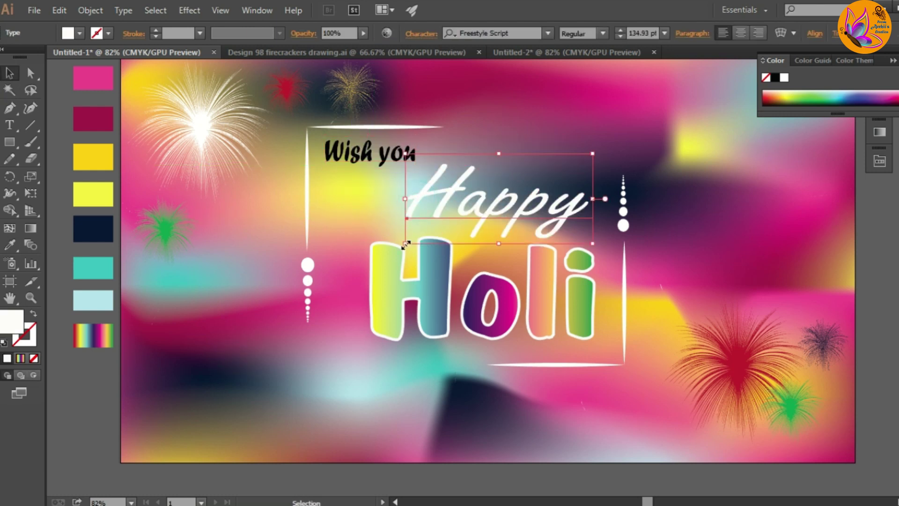
{"action": "left_click_drag", "start_coordinate": [404, 243], "coordinate": [387, 253]}
{"action": "left_click_drag", "start_coordinate": [515, 212], "coordinate": [519, 200]}
{"action": "left_click", "coordinate": [710, 217]}
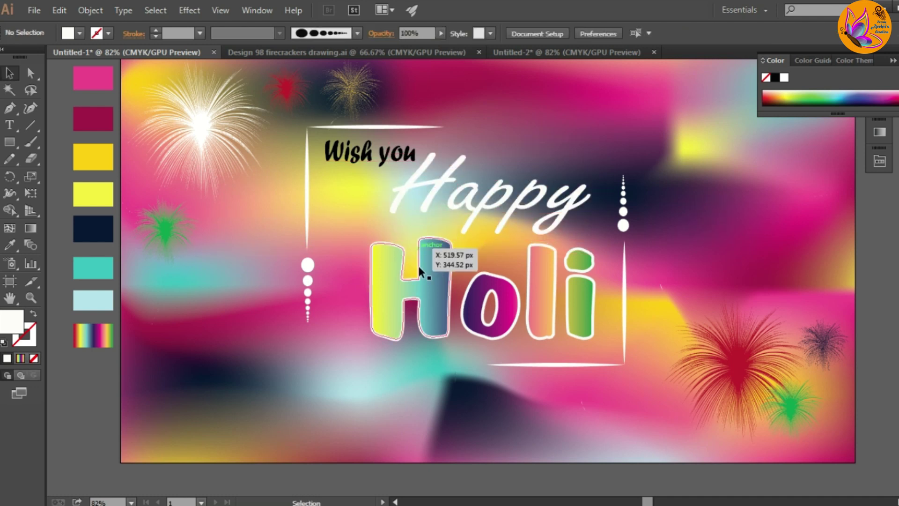
{"action": "left_click_drag", "start_coordinate": [494, 334], "coordinate": [498, 346]}
Nudge 'Happy' slightly right and down to balance it above 'Holi'.
{"action": "double_click", "coordinate": [494, 204]}
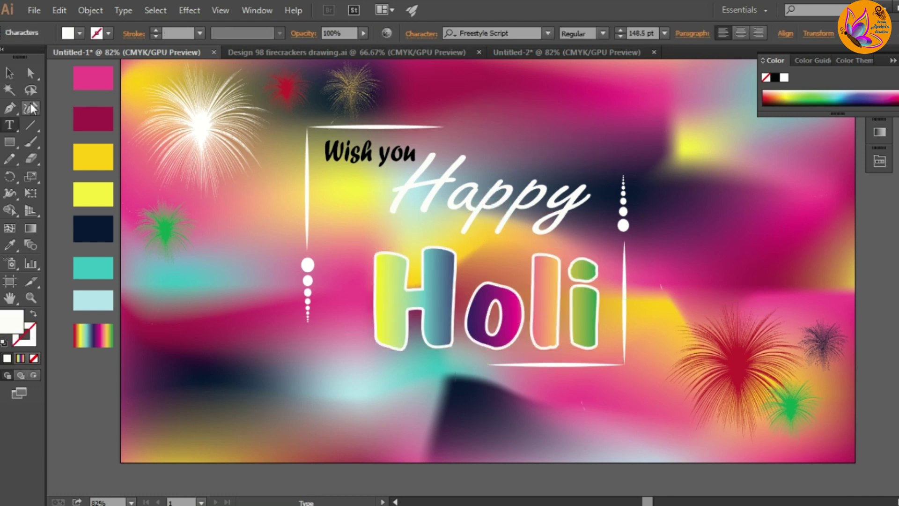
{"action": "key", "text": "Escape"}
{"action": "left_click_drag", "start_coordinate": [493, 211], "coordinate": [504, 216]}
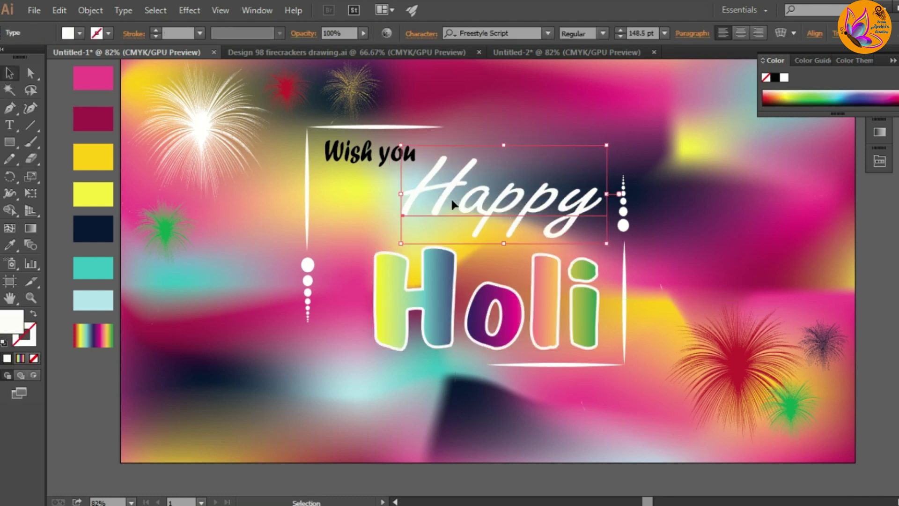
{"action": "left_click", "coordinate": [385, 198]}
{"action": "scroll", "coordinate": [385, 197], "scroll_direction": "up", "scroll_amount": 1}
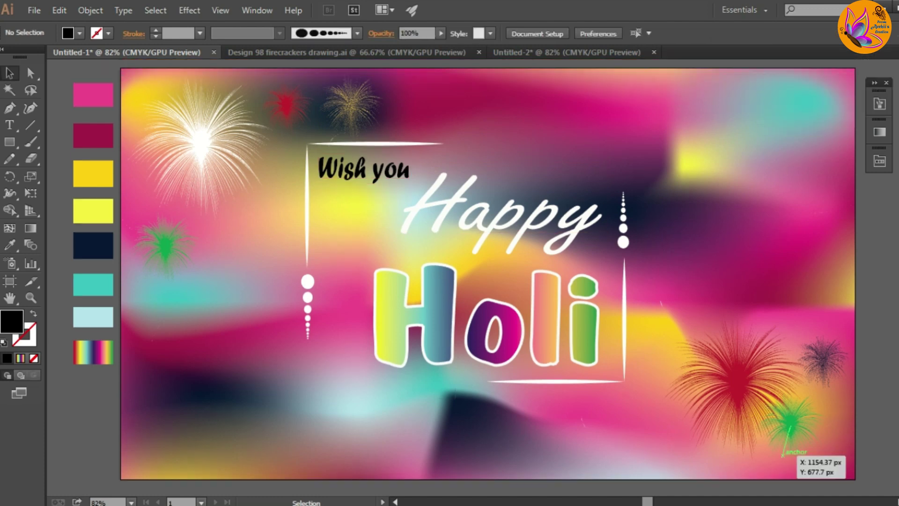